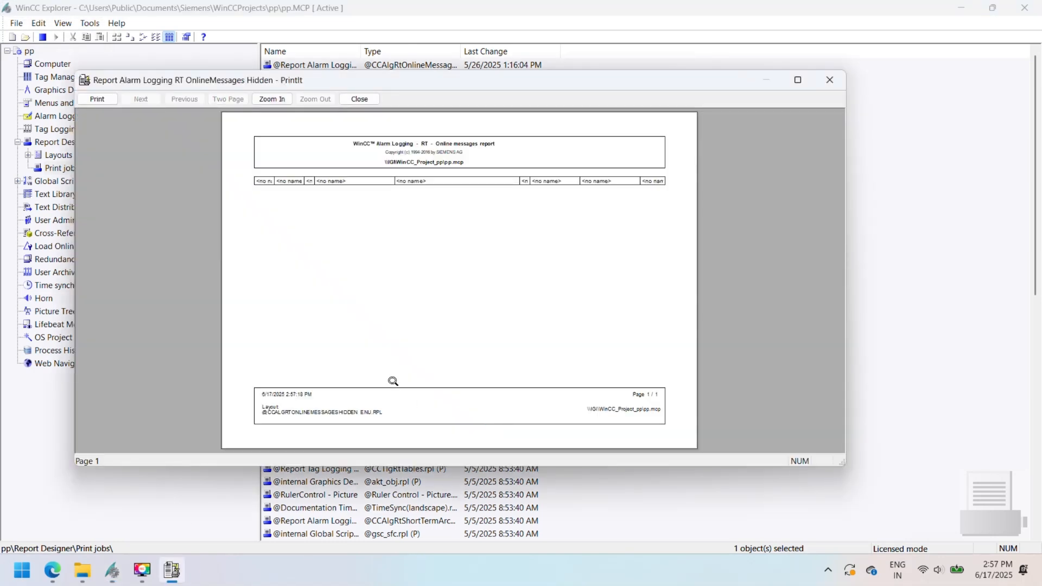
- Close the print preview of the alarm logging online messages report
key("Tab")
key("Tab")
key("Tab")
left_click(829, 80)
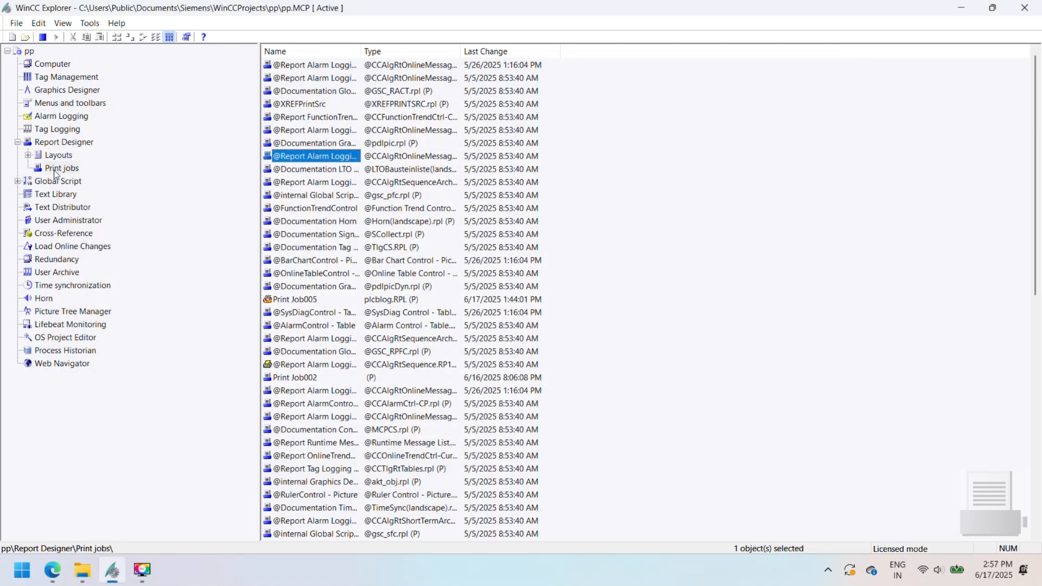
- Open Tag Management and create a tag group named report_test under the internal tags
double_click(31, 75)
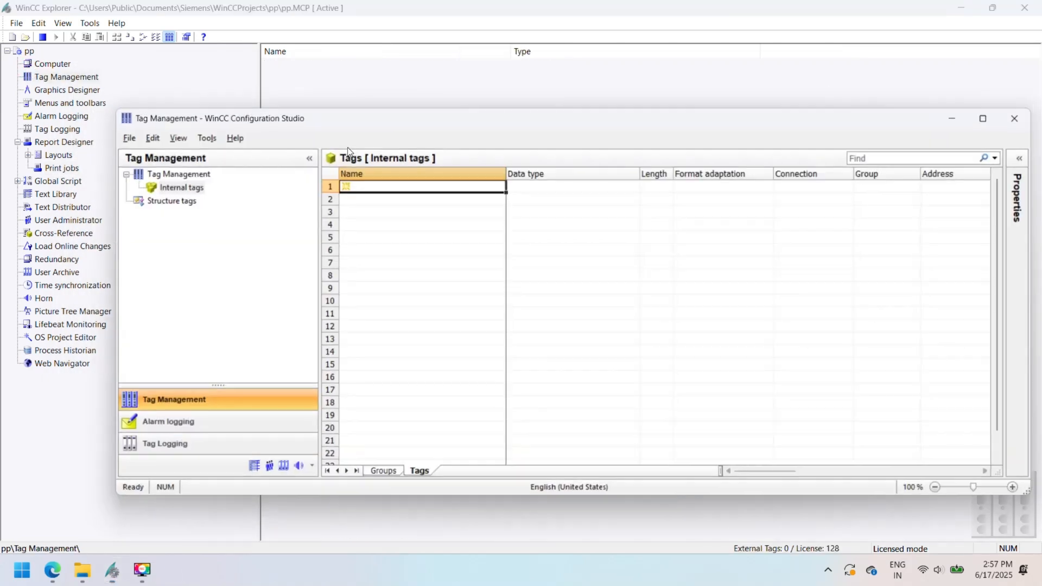
right_click(191, 175)
left_click(158, 187)
type("report_test")
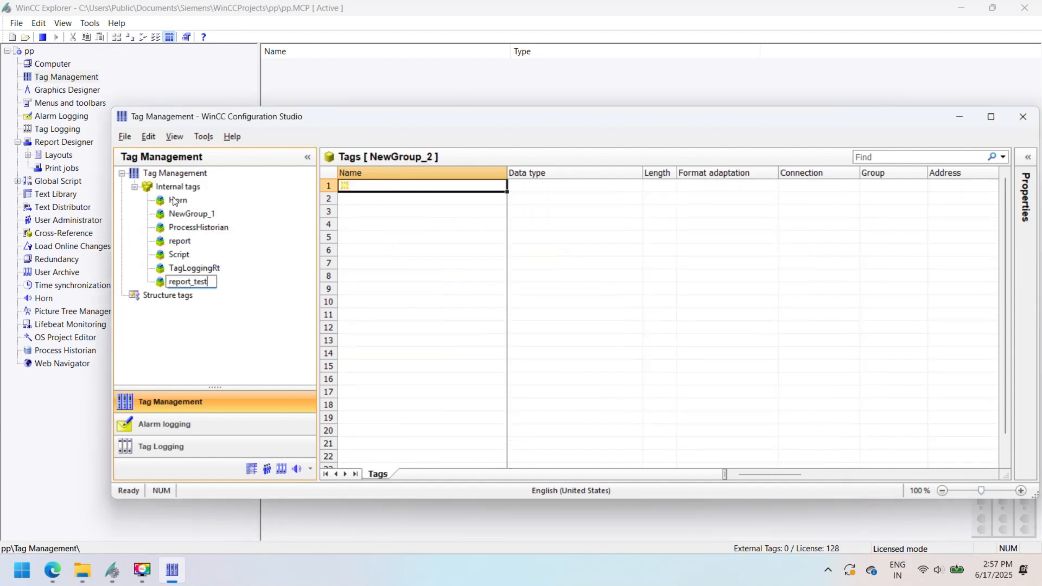
- Add three tags named reprot_tag_1, report_tag_2 and report_tag_3 to the report_test group
left_click(357, 184)
type("re")
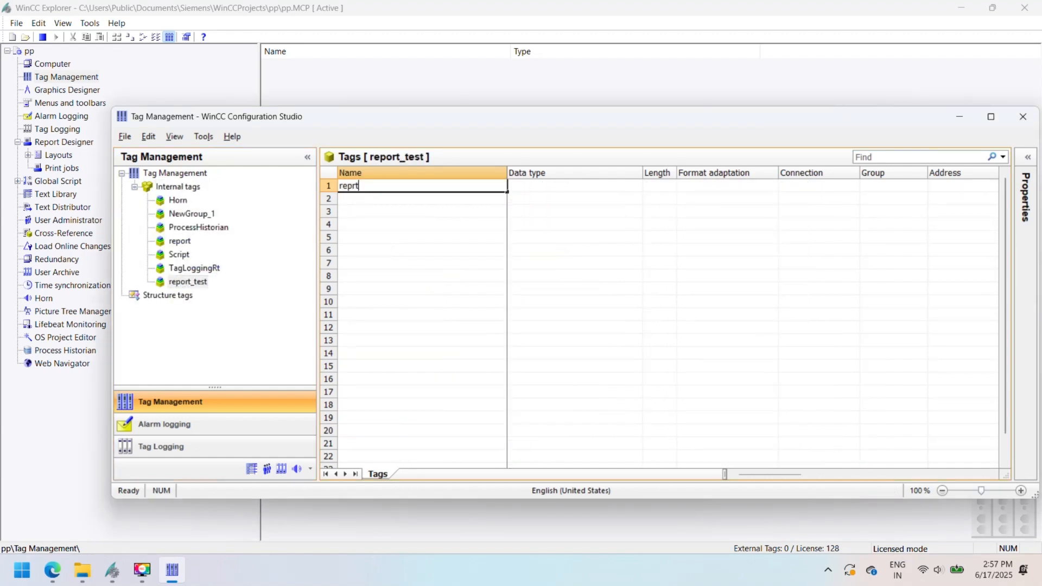
type("prot_tag_1")
key("Return")
left_click(368, 200)
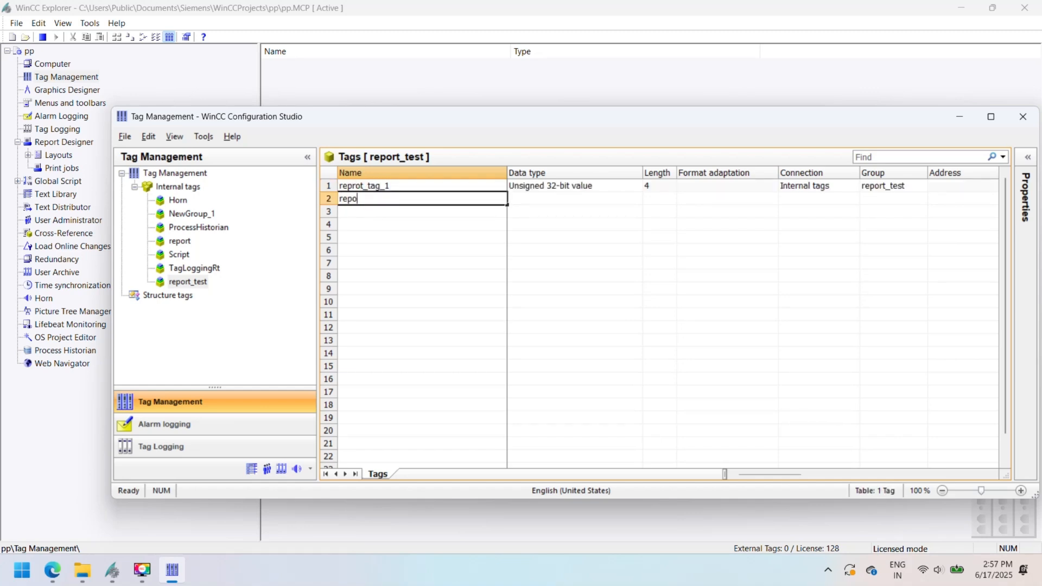
type("report_tag_2")
key("Return")
type("repo")
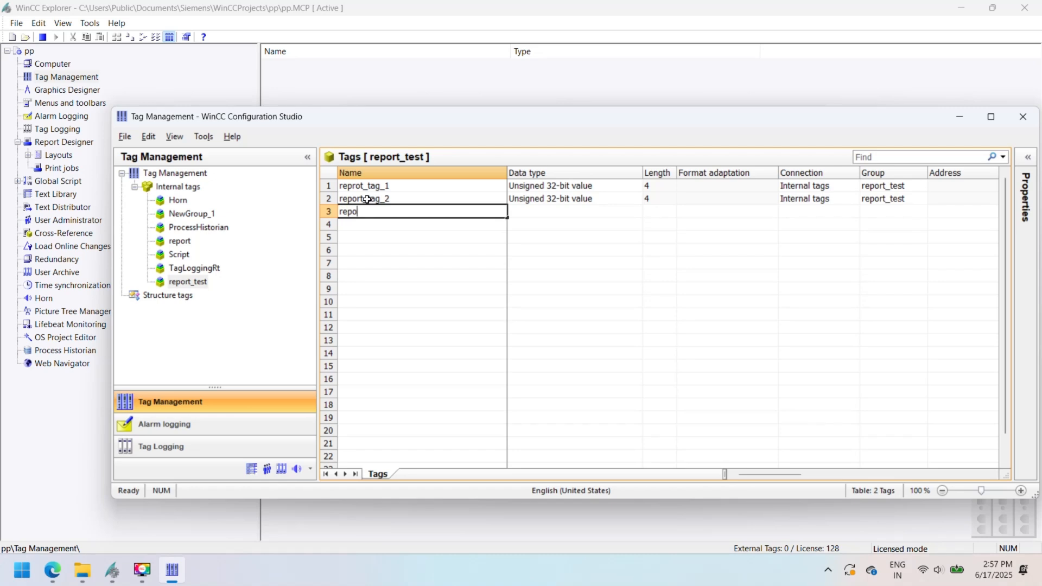
type("rt_tag_3")
key("Return")
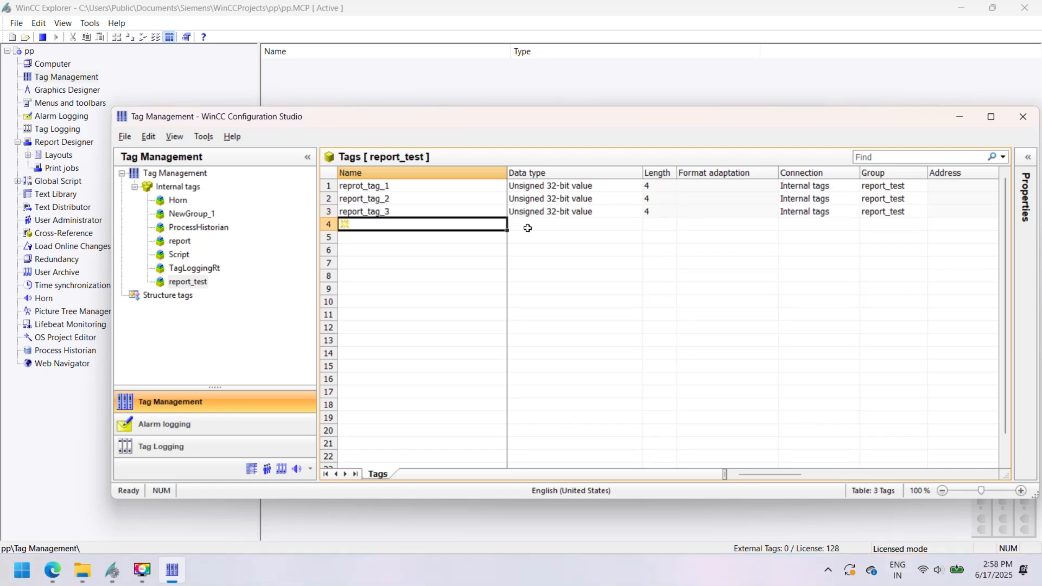
- Set the data type of report_tag_2 and report_tag_3 to Floating-point number 64-bit IEEE and exit Tag Management
left_click(620, 203)
left_click(652, 206)
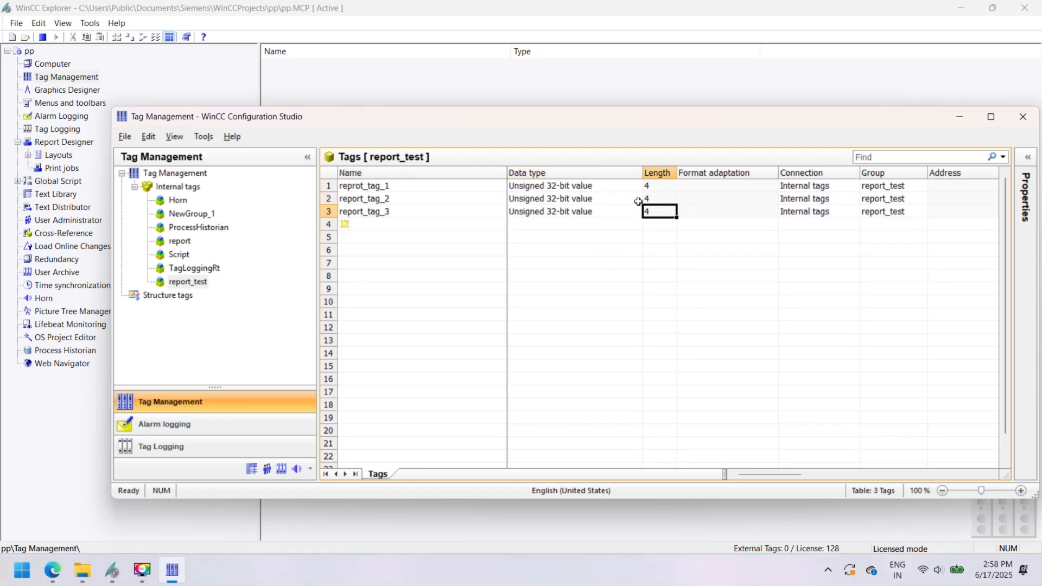
left_click(638, 201)
left_click(651, 200)
left_click(604, 298)
left_click(624, 211)
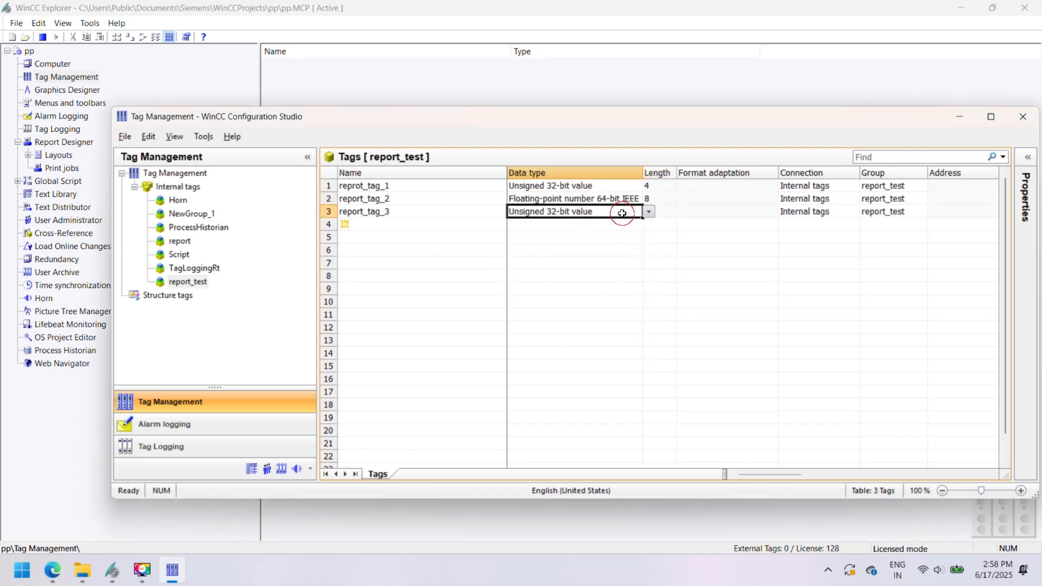
left_click(649, 211)
left_click(606, 312)
left_click(566, 188)
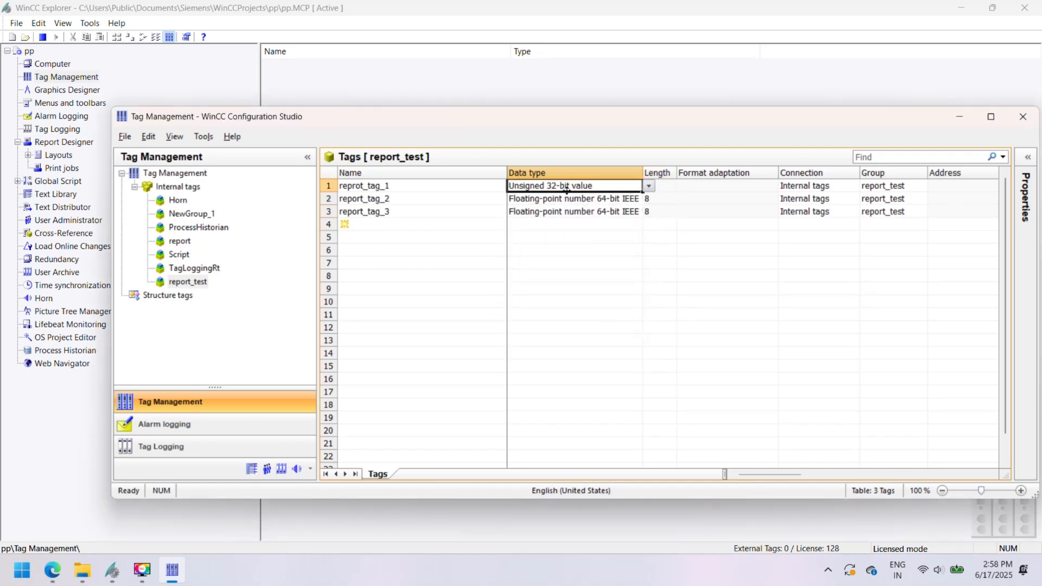
left_click(666, 355)
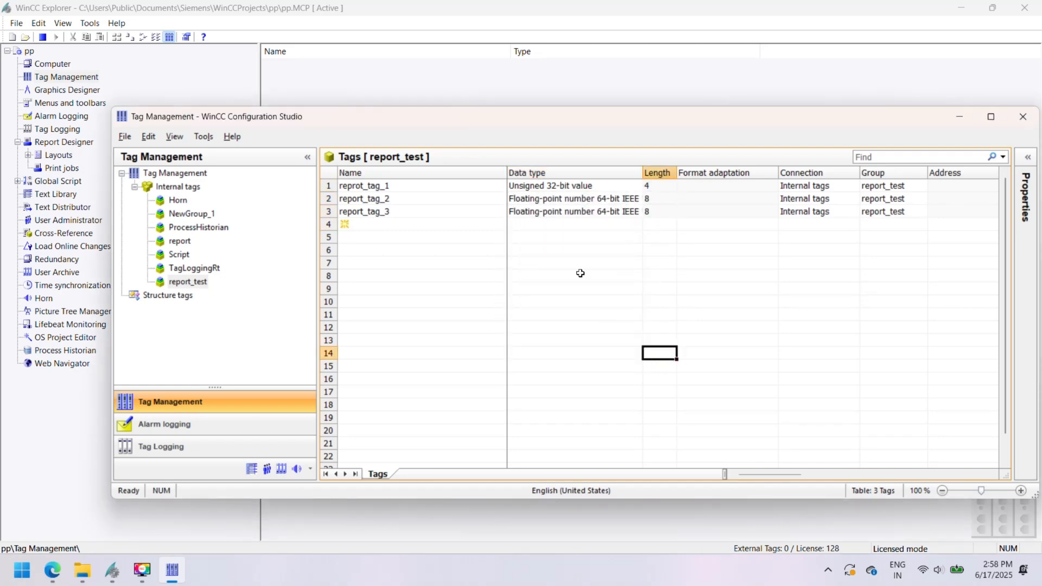
left_click(125, 137)
left_click(140, 207)
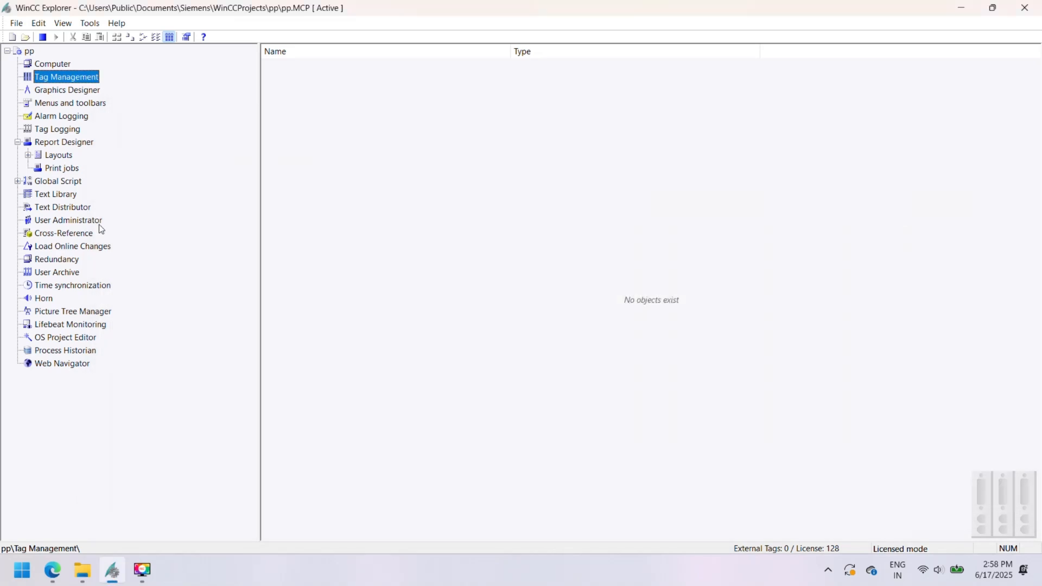
- Open a new page layout for editing from the English (United States) layouts of the Report Designer
double_click(58, 155)
left_click(93, 193)
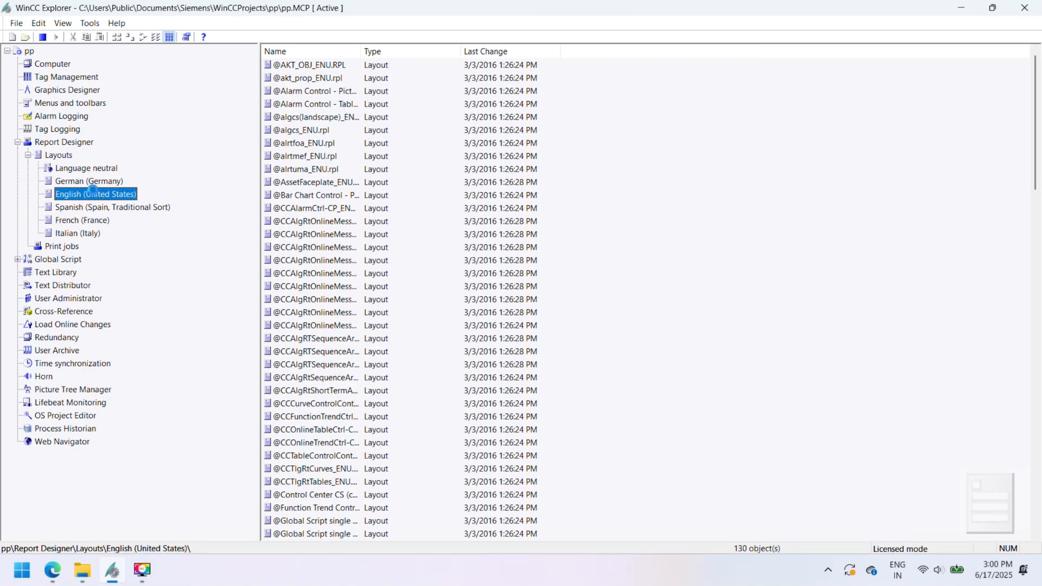
left_click(485, 25)
left_click(993, 178)
left_click(950, 82)
left_click(978, 106)
left_click(980, 119)
left_click(287, 233)
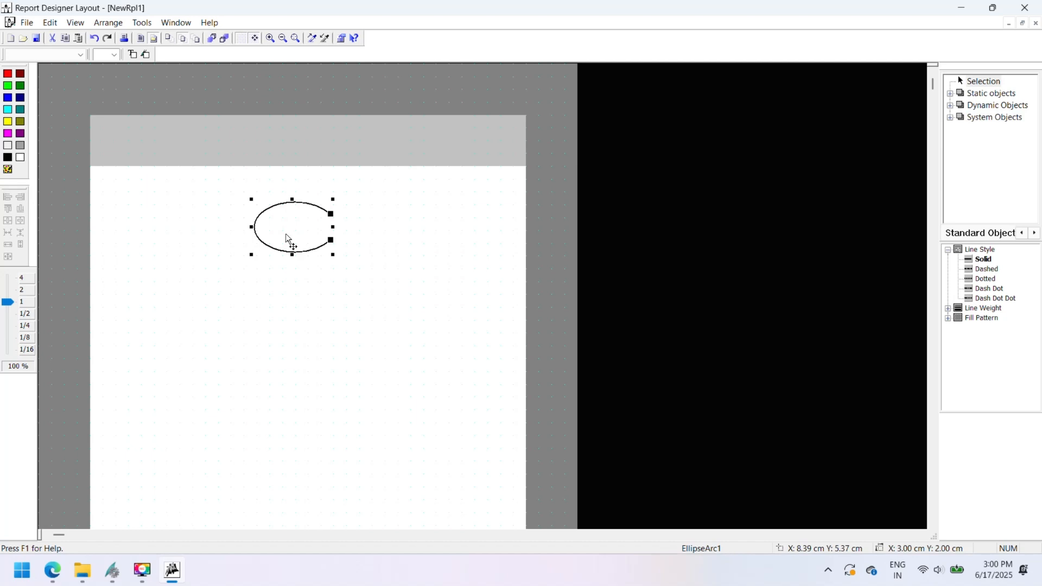
key("Delete")
left_click(31, 24)
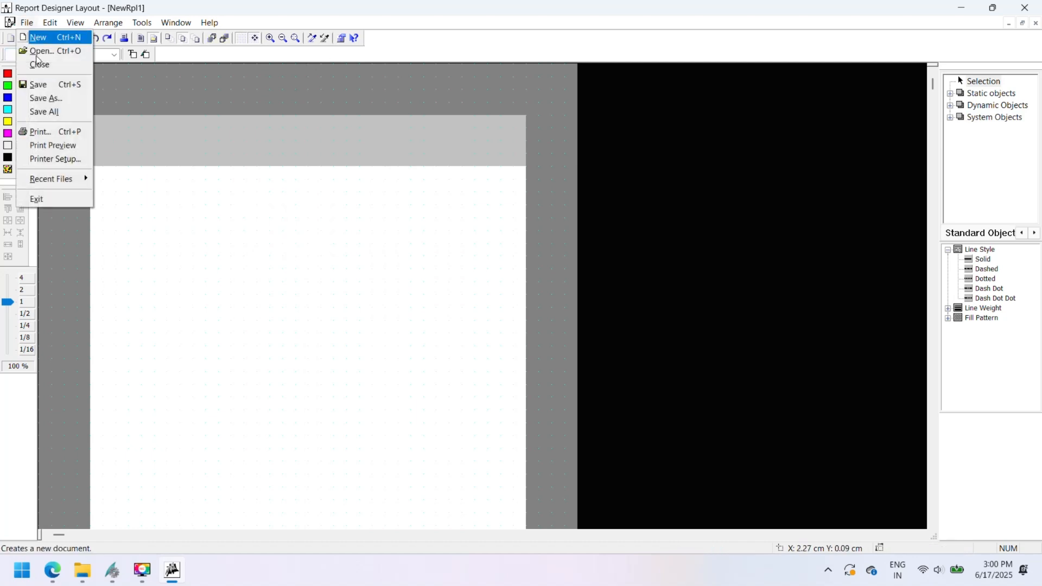
left_click(192, 270)
- Open the layout's geometry properties and check the available paper sizes
right_click(301, 207)
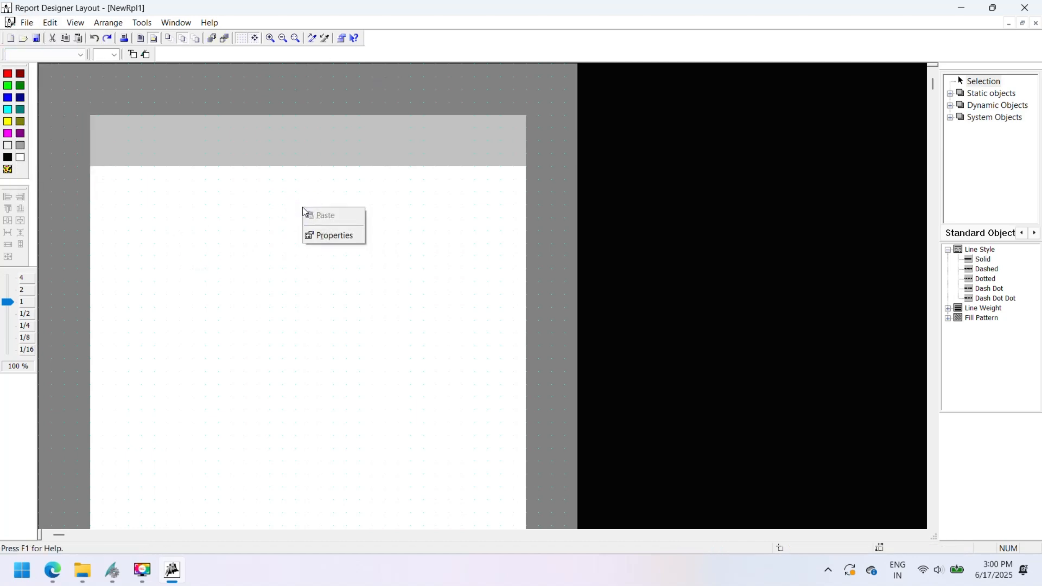
left_click(328, 233)
left_click(57, 88)
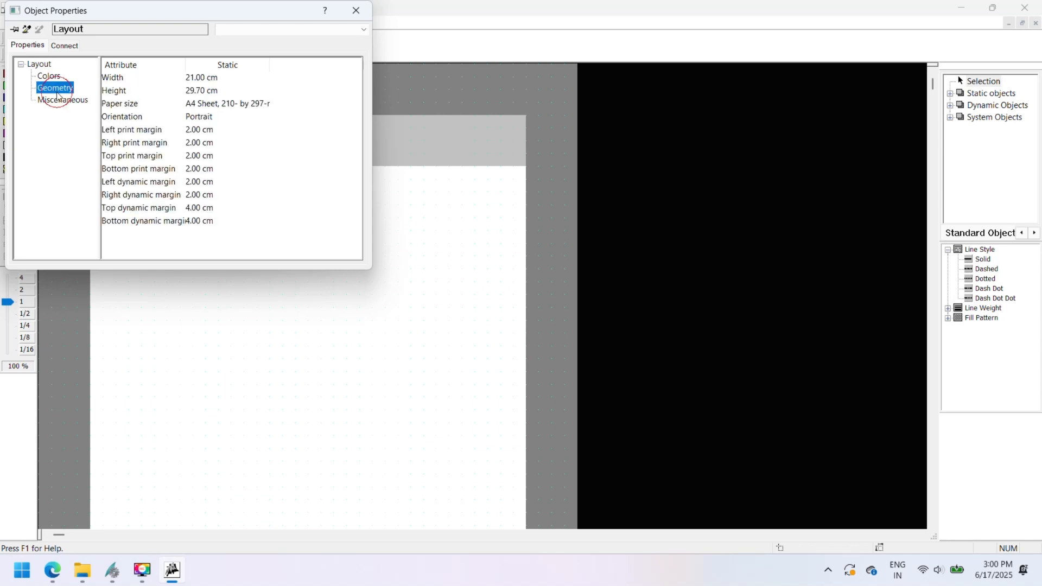
double_click(212, 104)
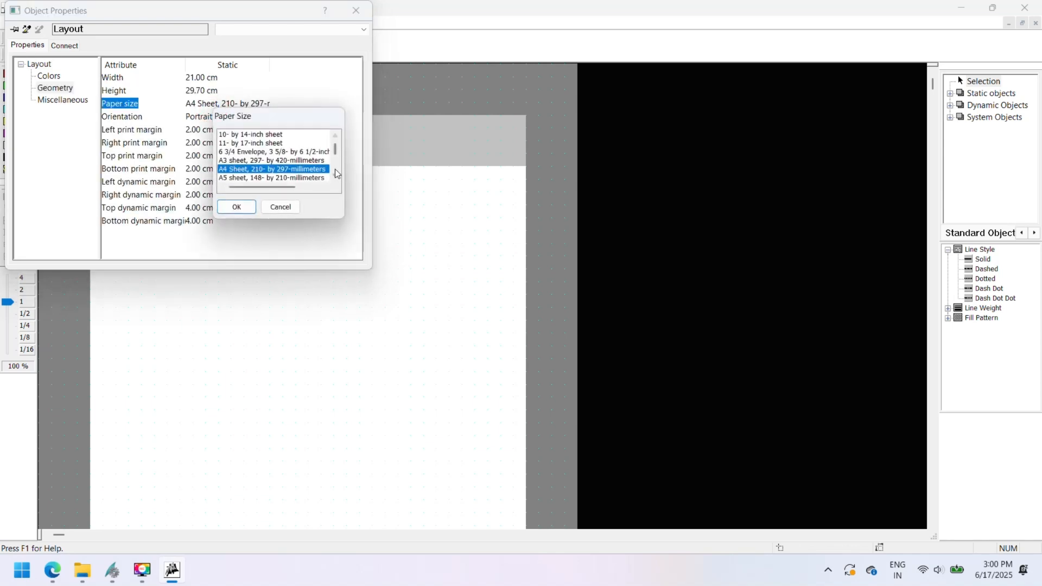
left_click(281, 206)
- Try the landscape orientation for the layout and switch it back to portrait
left_click(218, 120)
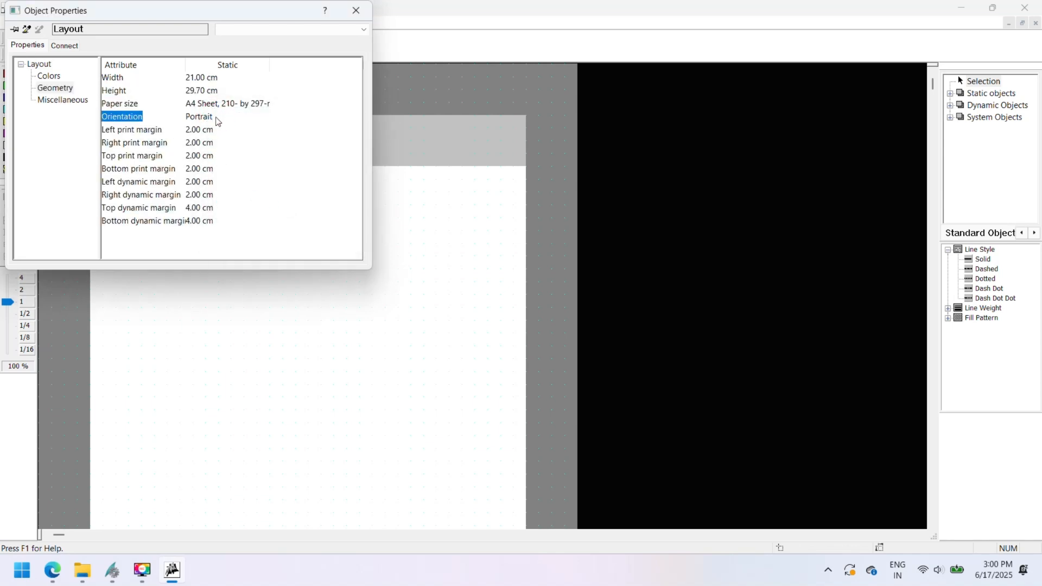
left_click(228, 146)
left_click(227, 122)
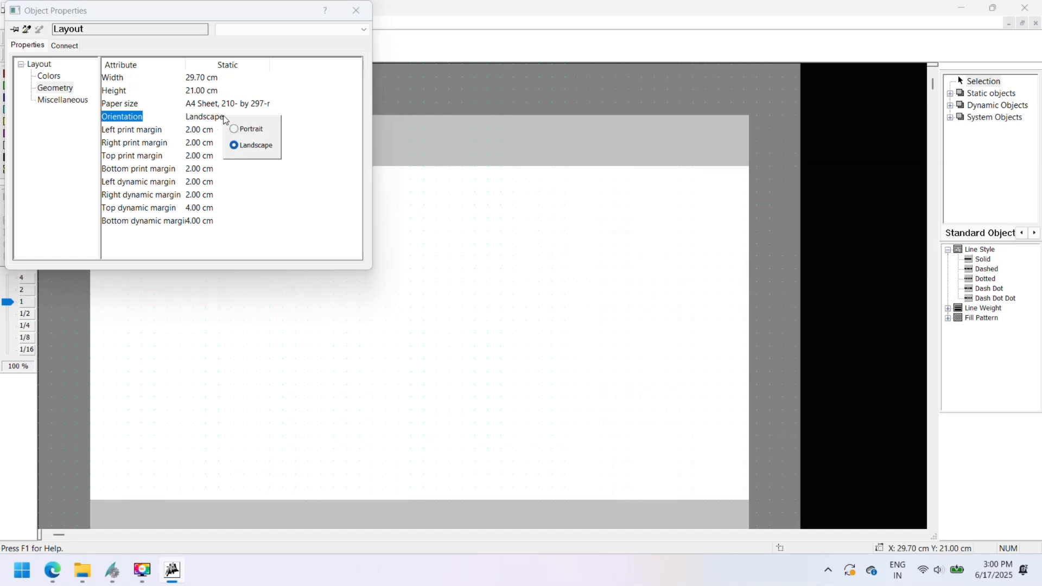
left_click(235, 134)
- Set the layout's cover sheet option to No and close its properties
left_click(76, 101)
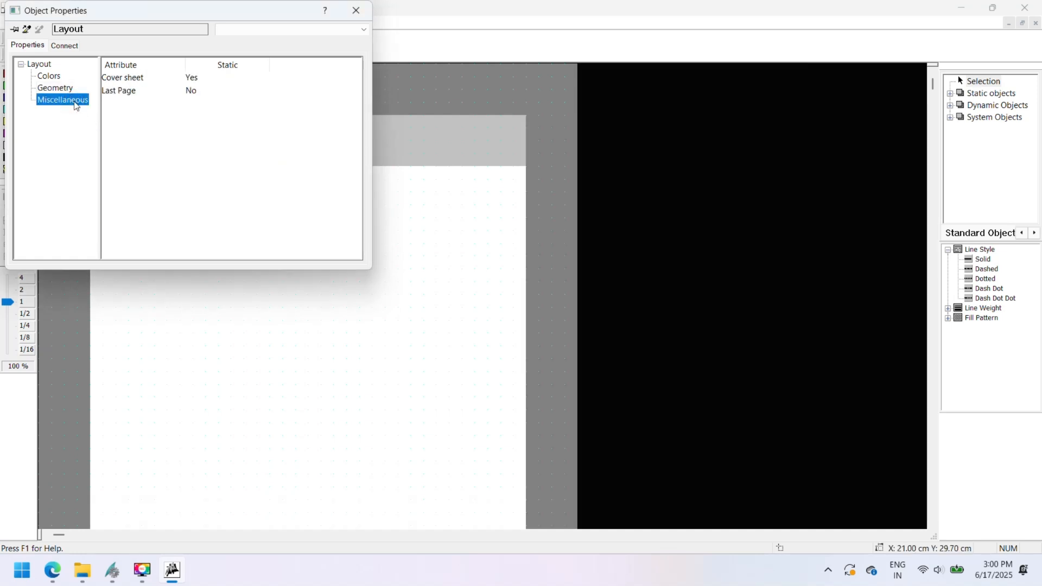
double_click(194, 78)
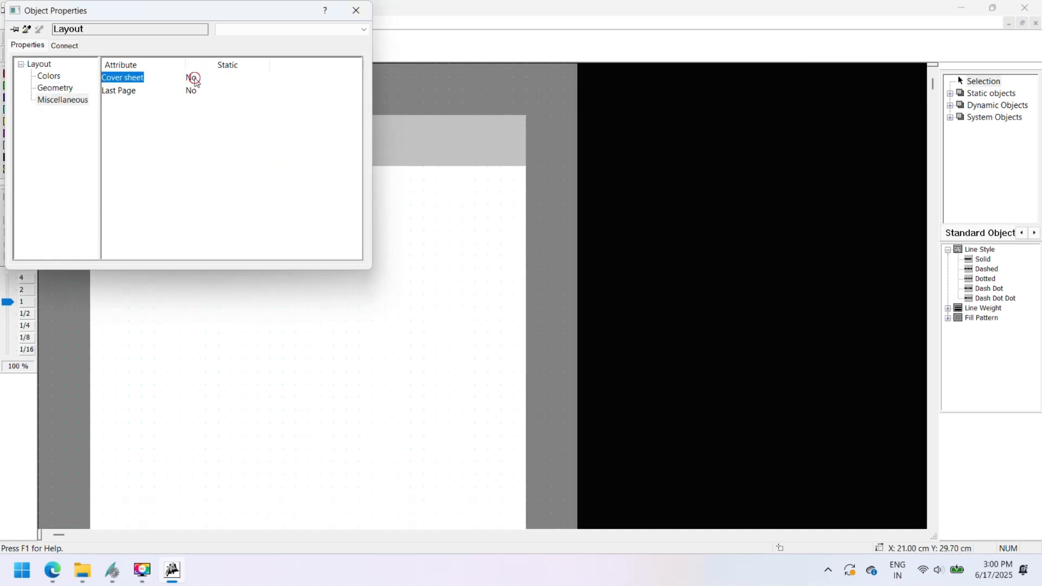
left_click(356, 10)
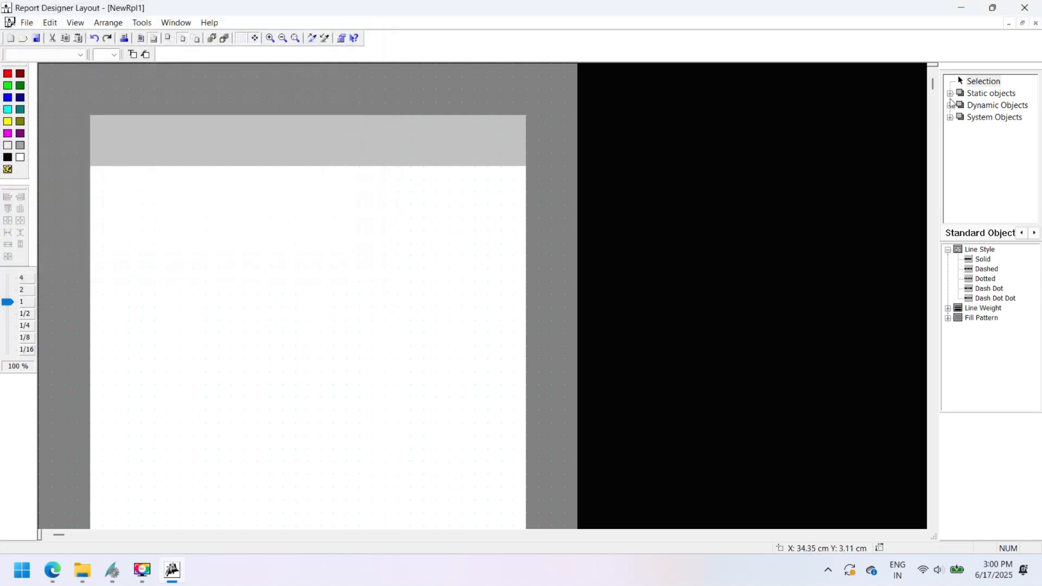
- Place a static text object at the top of the page body and widen it to about 8.3 cm
double_click(985, 94)
left_click(982, 95)
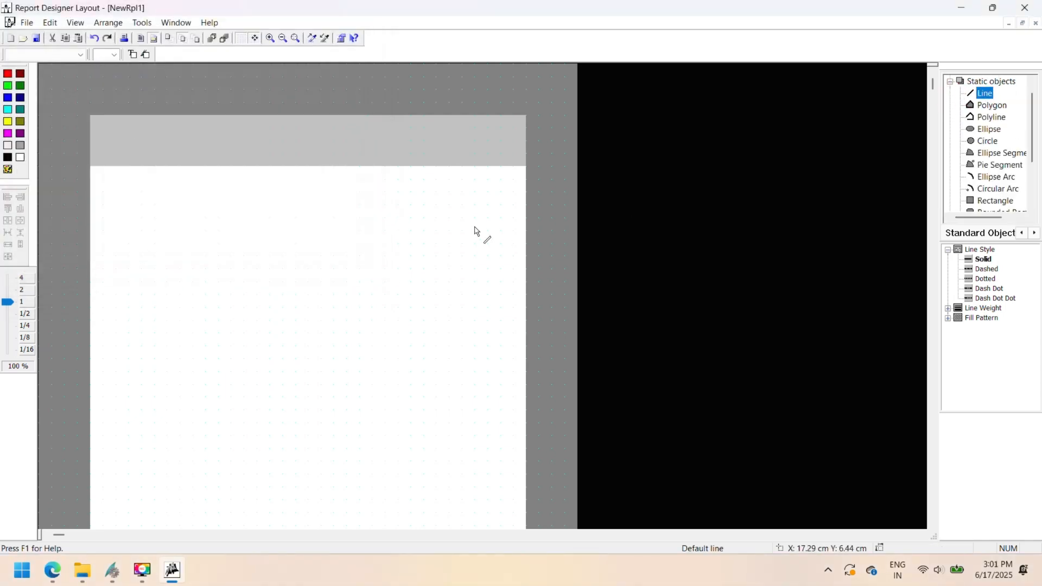
scroll(995, 169, "down", 2)
left_click(994, 152)
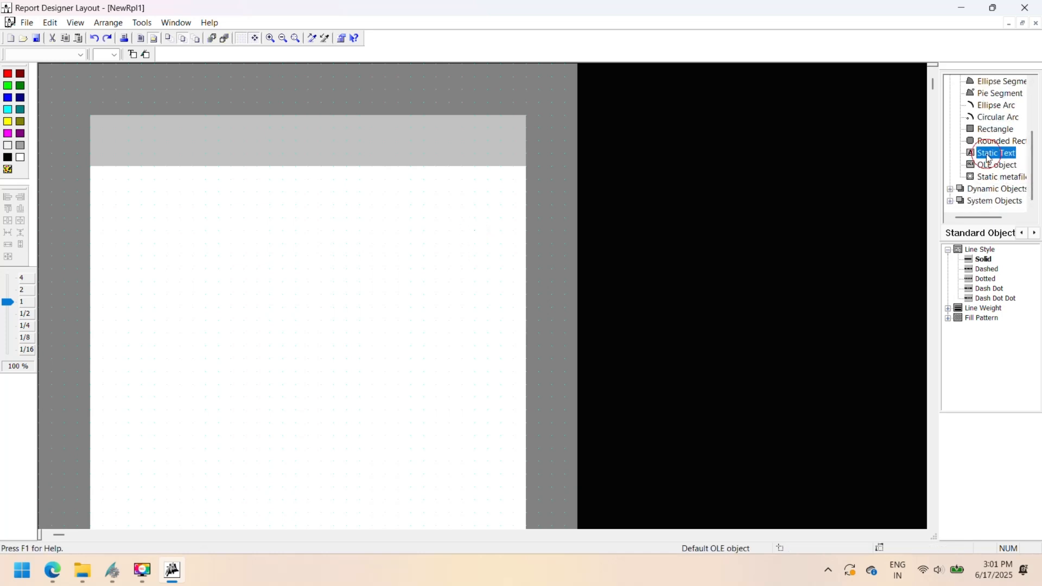
left_click(249, 188)
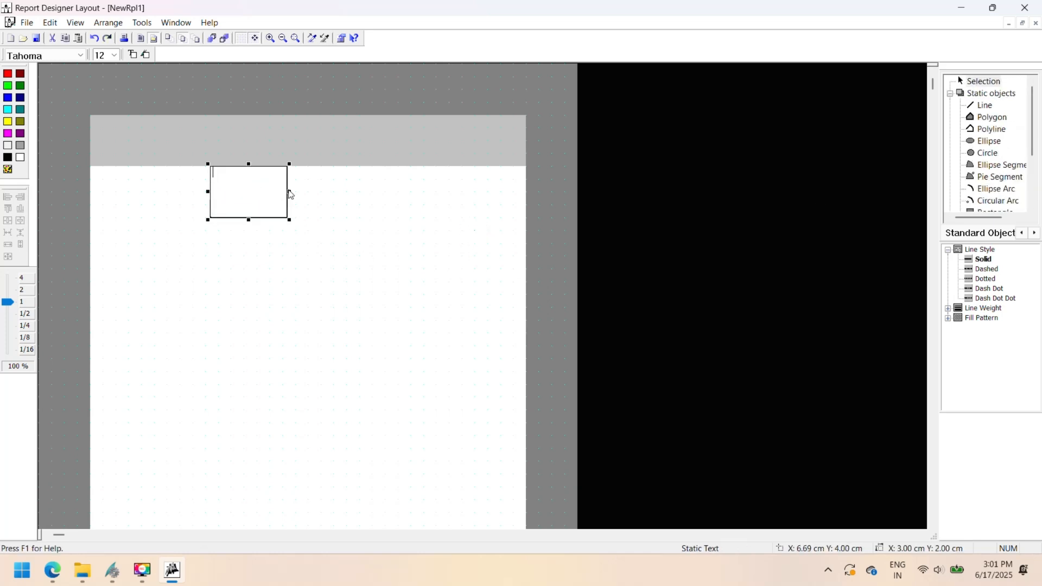
left_click_drag(287, 191, 425, 191)
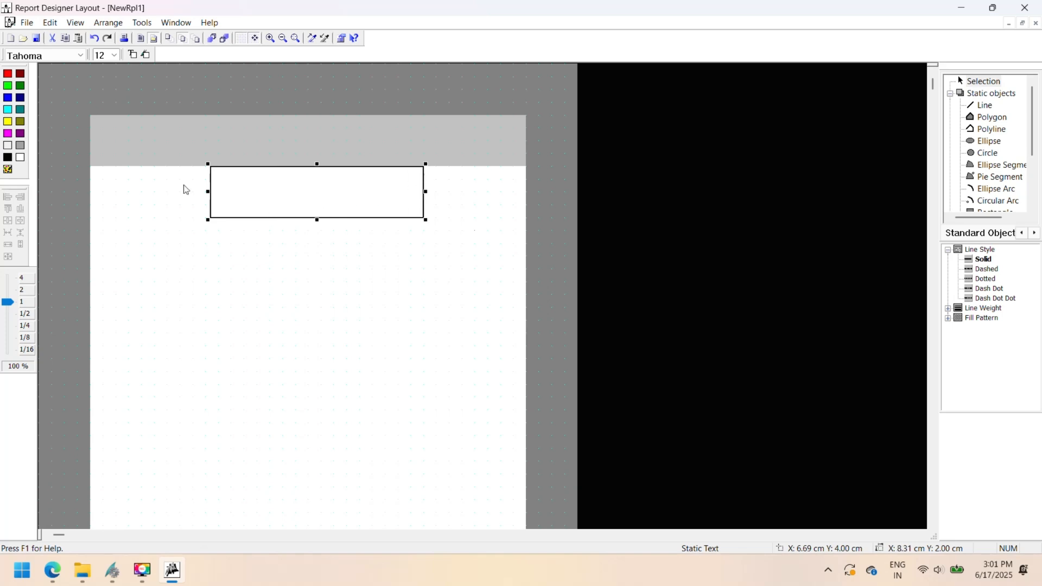
- Set the static text's font size to 28 and enter REPORT OF TAG, roughly centred in its box
left_click(114, 55)
left_click(101, 242)
left_click(249, 174)
type("PLC")
key("BackSpace")
key("BackSpace")
key("BackSpace")
key("BackSpace")
type("REPOR")
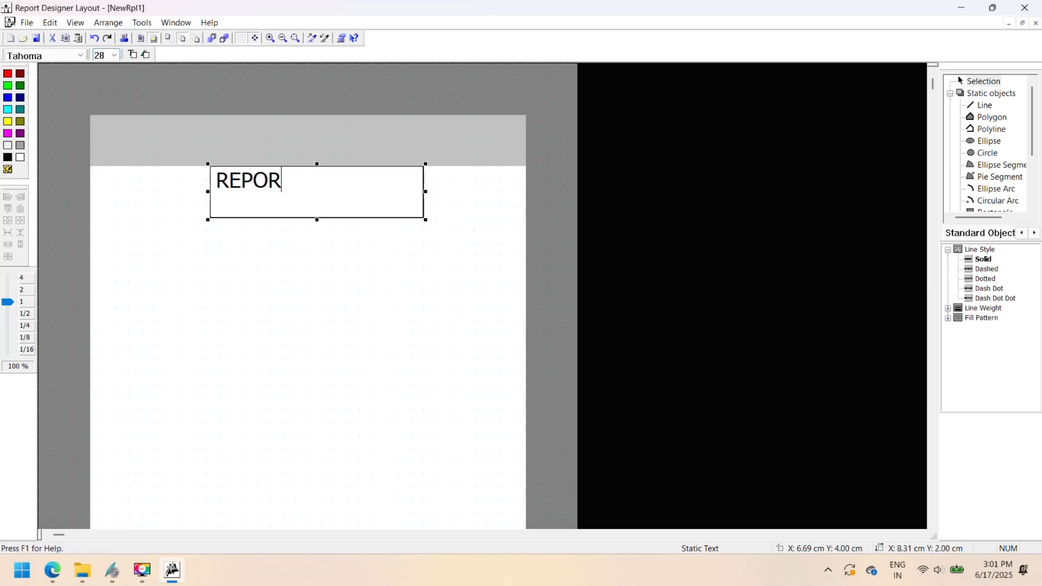
type("T OF TAG")
left_click(215, 180)
- Change the title text's line color to white in its properties and close them
right_click(259, 213)
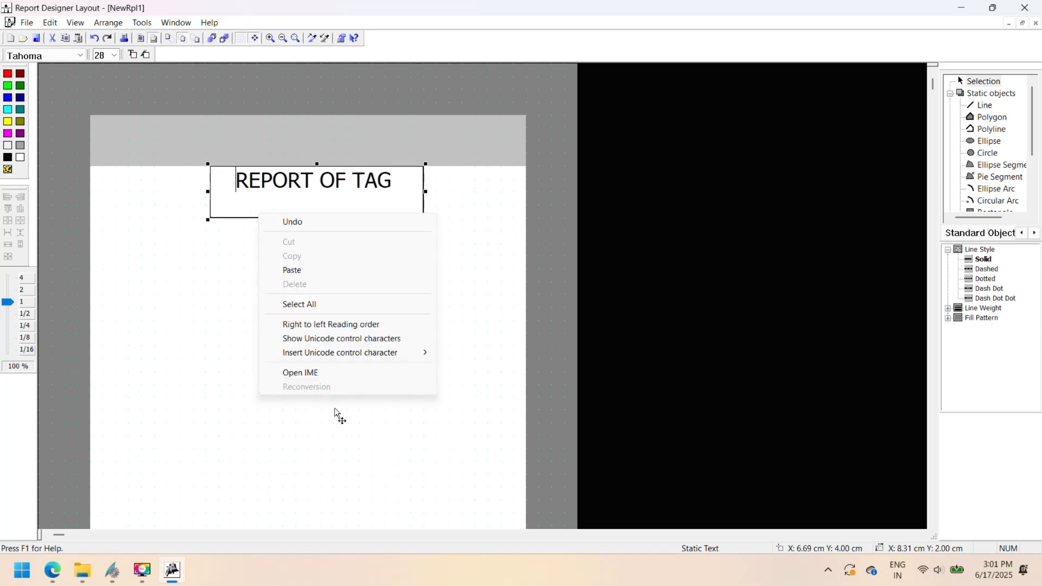
left_click(226, 216)
right_click(225, 216)
left_click(262, 291)
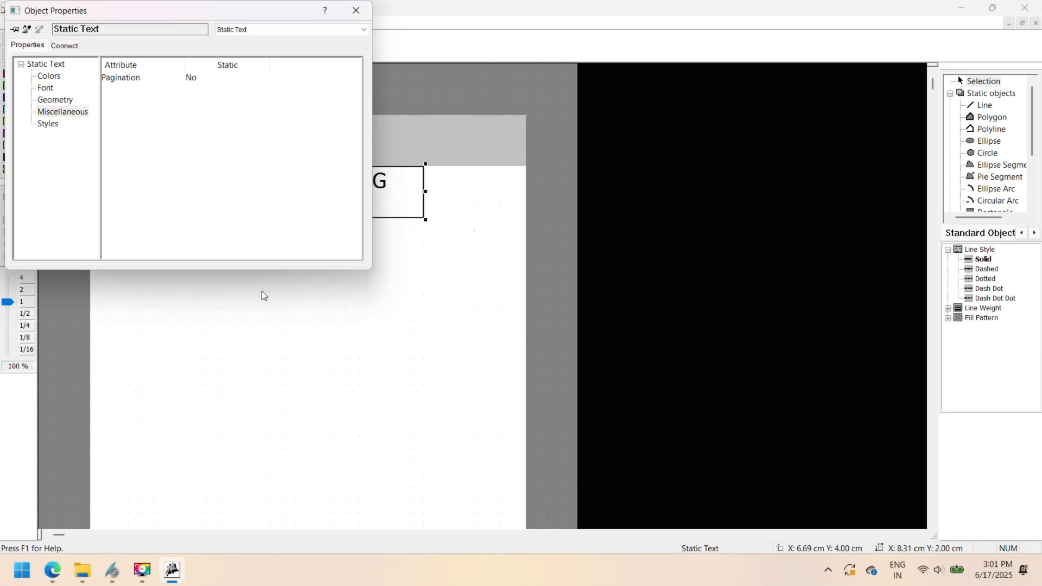
left_click(48, 76)
left_click(227, 90)
left_click(247, 159)
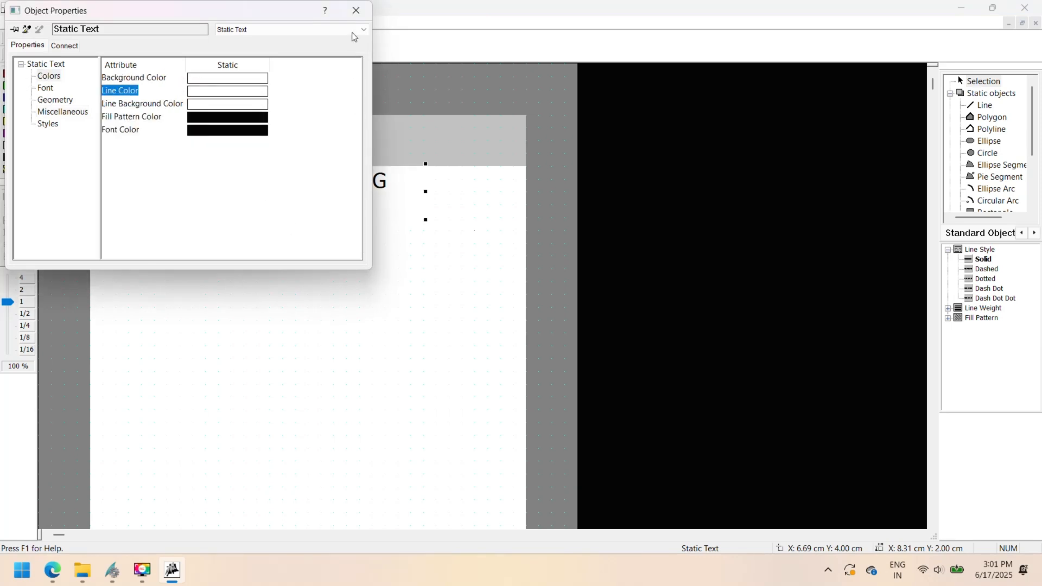
left_click(356, 10)
- Duplicate the title text to about X 2.5 cm, Y 8 cm and change the copy to read "TAG 1 Value :"
left_click_drag(333, 209, 204, 293)
double_click(239, 295)
type("TA")
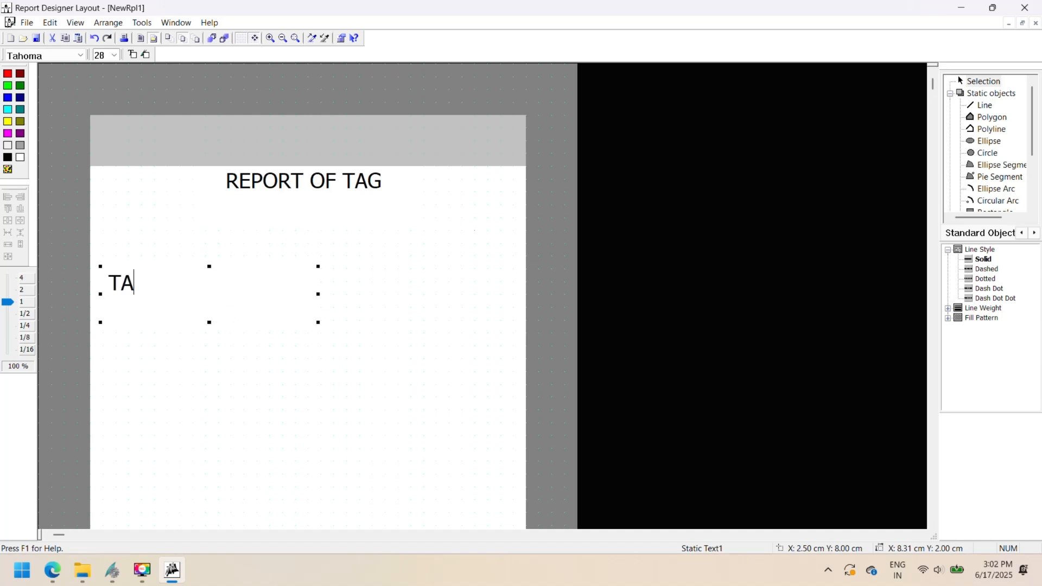
type("G 1 Value :")
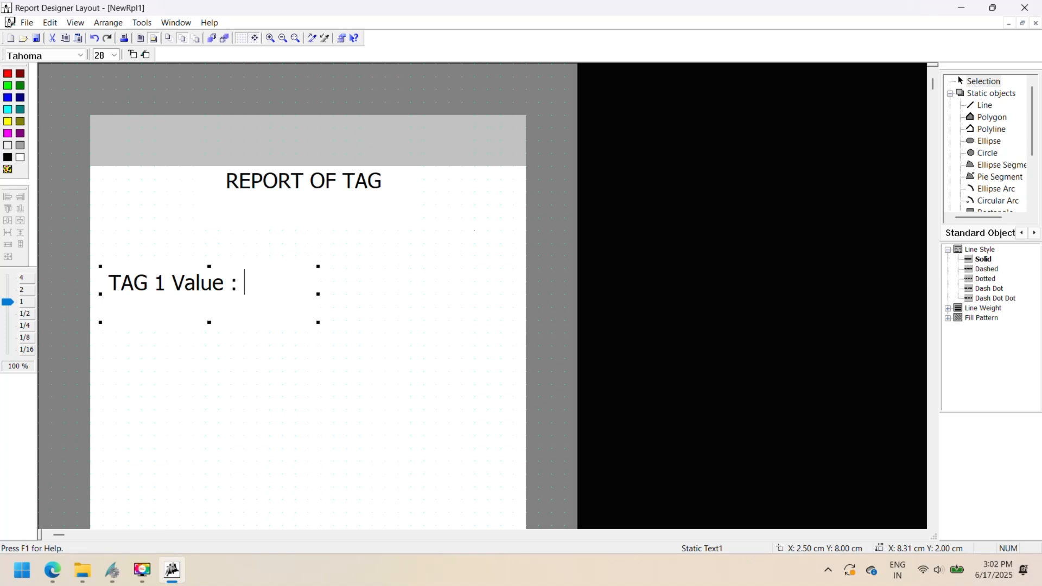
- Set the font size of the "TAG 1 Value :" label to 20
triple_click(229, 292)
left_click(113, 55)
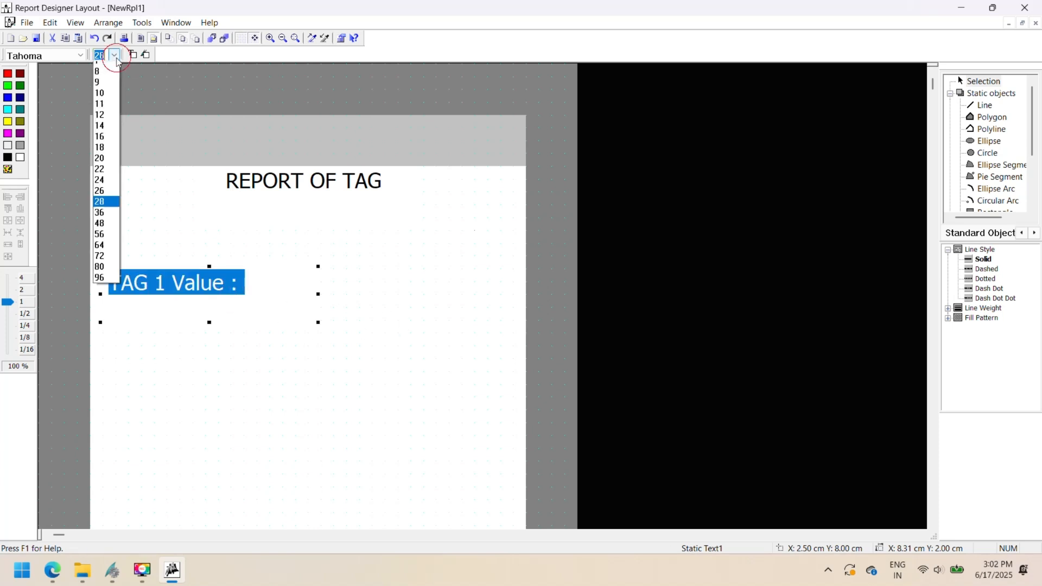
left_click(112, 197)
left_click(248, 356)
- Duplicate the "TAG 1 Value :" label just below the original
left_click_drag(167, 279, 203, 324)
key("ctrl+c")
key("ctrl+v")
left_click(325, 405)
- Change the duplicated label's text to "TAG 2 Value :"
double_click(207, 321)
double_click(196, 319)
type("2")
key("Return")
key("ctrl+z")
type("2")
left_click(276, 410)
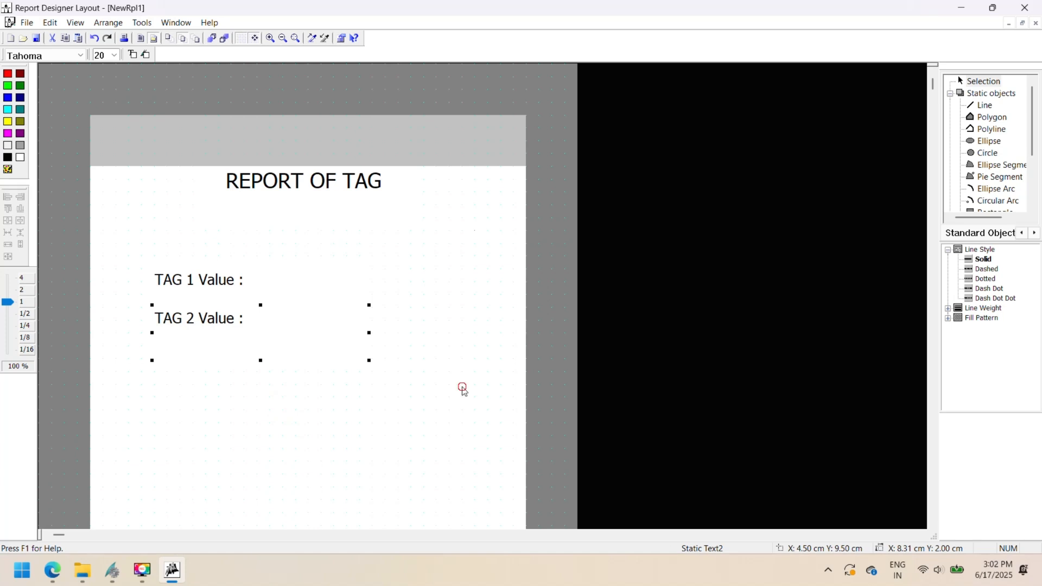
- Insert a dynamic Tag object near the "TAG 1 Value :" label and link it to tag1 from the report group
scroll(1009, 181, "down", 2)
scroll(1008, 180, "down", 1)
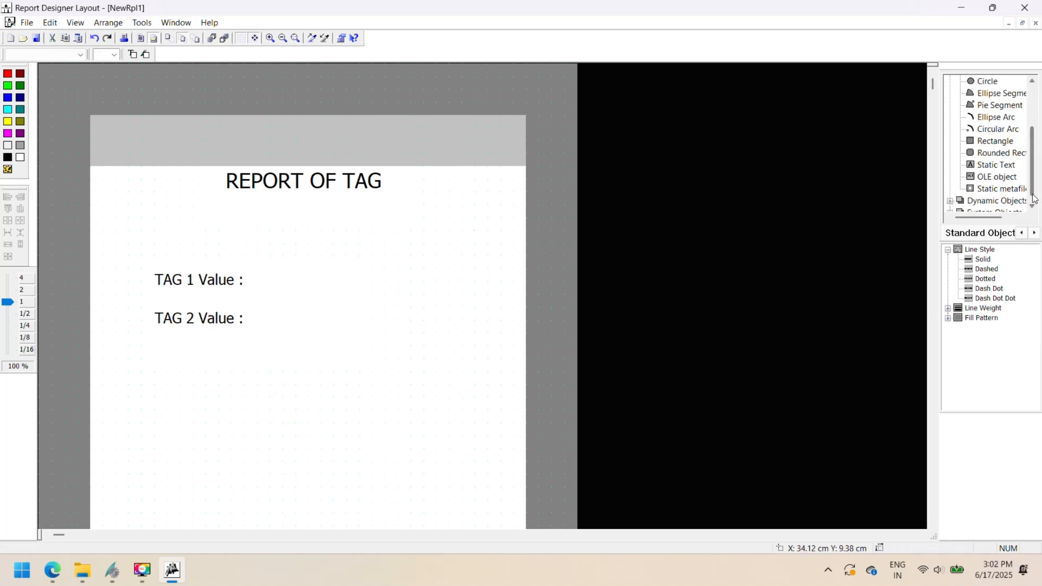
double_click(990, 190)
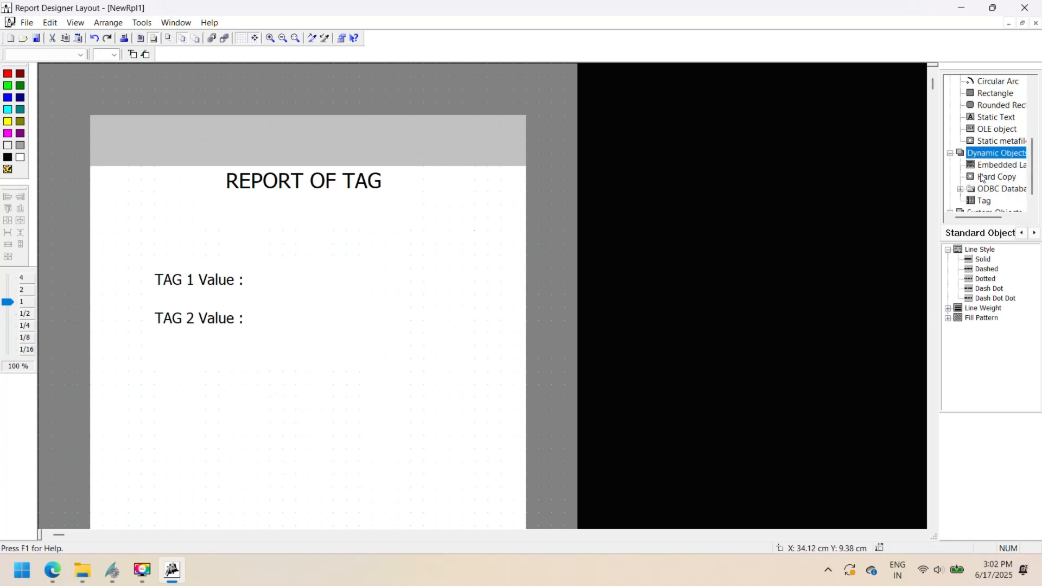
left_click(993, 177)
left_click(983, 201)
scroll(1038, 199, "down", 1)
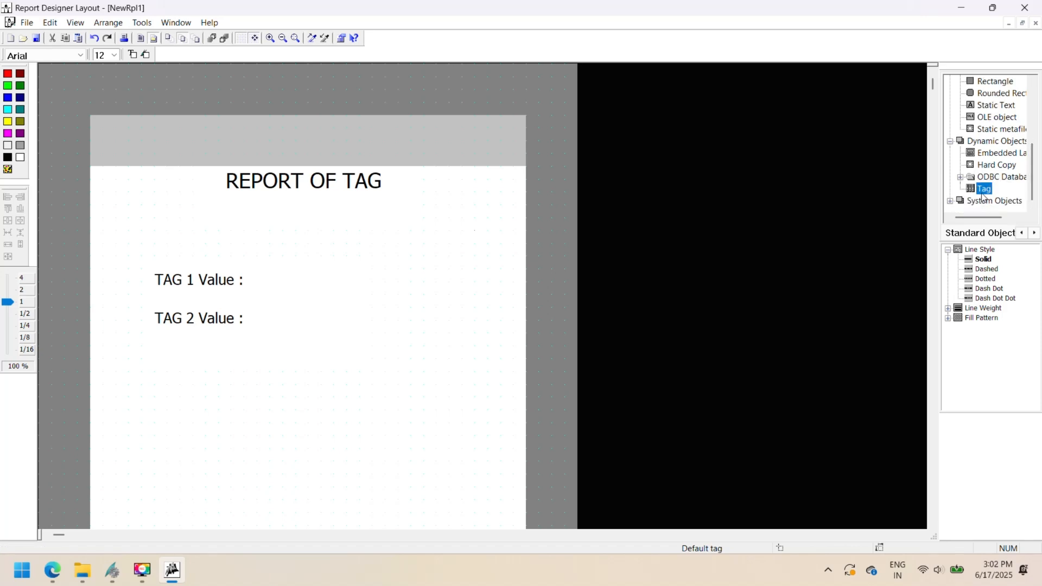
left_click(273, 281)
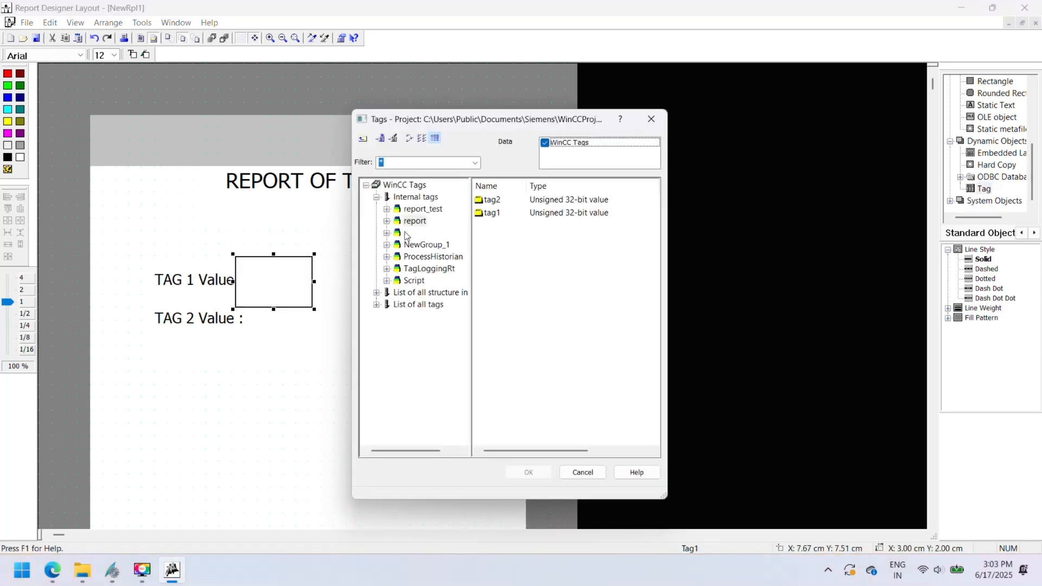
double_click(486, 214)
- Set the tag1 field's font size to 20 and fit it beside the "TAG 1 Value :" label, about 1 cm high
left_click(114, 49)
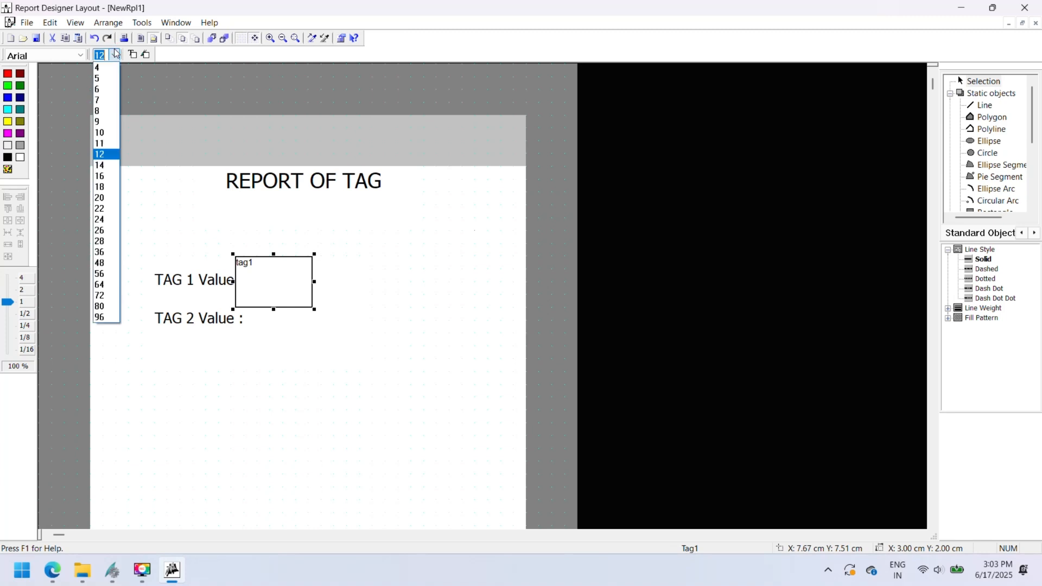
left_click(109, 198)
left_click_drag(275, 310, 324, 308)
- Duplicate the tag1 field and place the copy beside the "TAG 2 Value :" label
key("ctrl+c")
key("ctrl+v")
left_click(339, 385)
- Set the output value of the field beside "TAG 2 Value :" to report_tag_2 from the report_test group
right_click(313, 332)
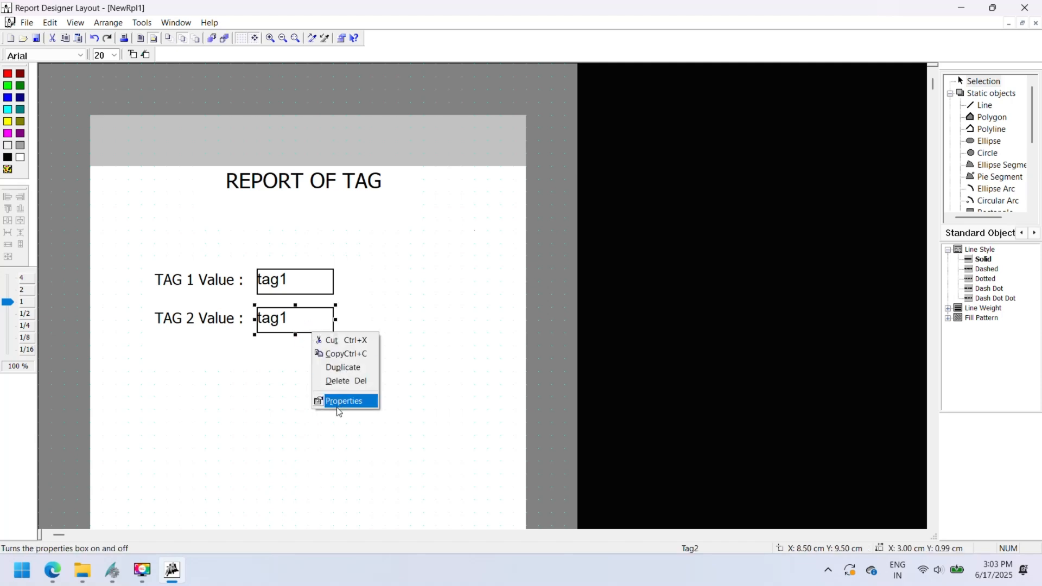
left_click(333, 400)
left_click(62, 112)
double_click(195, 130)
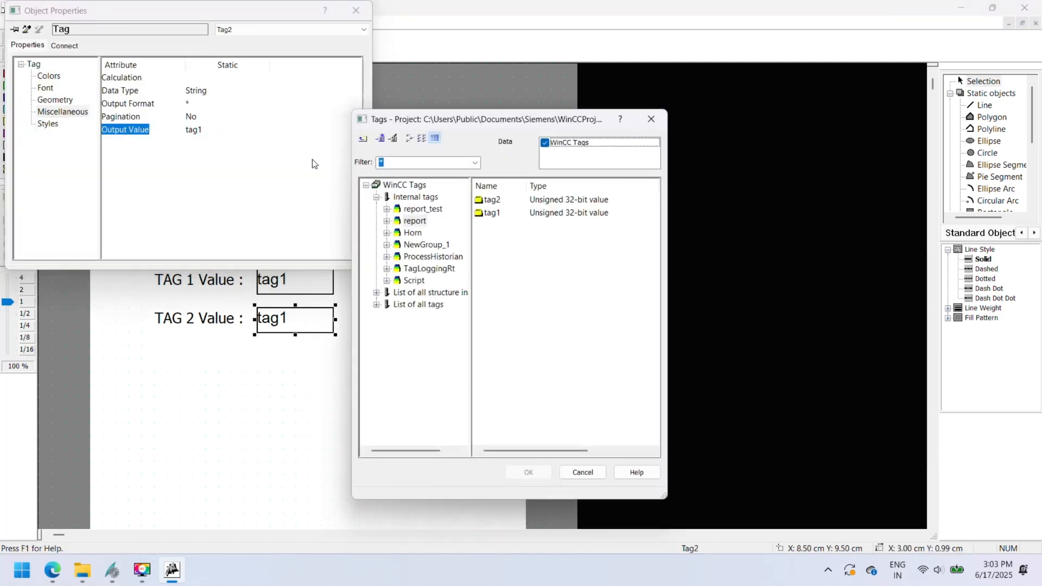
left_click(415, 220)
double_click(525, 186)
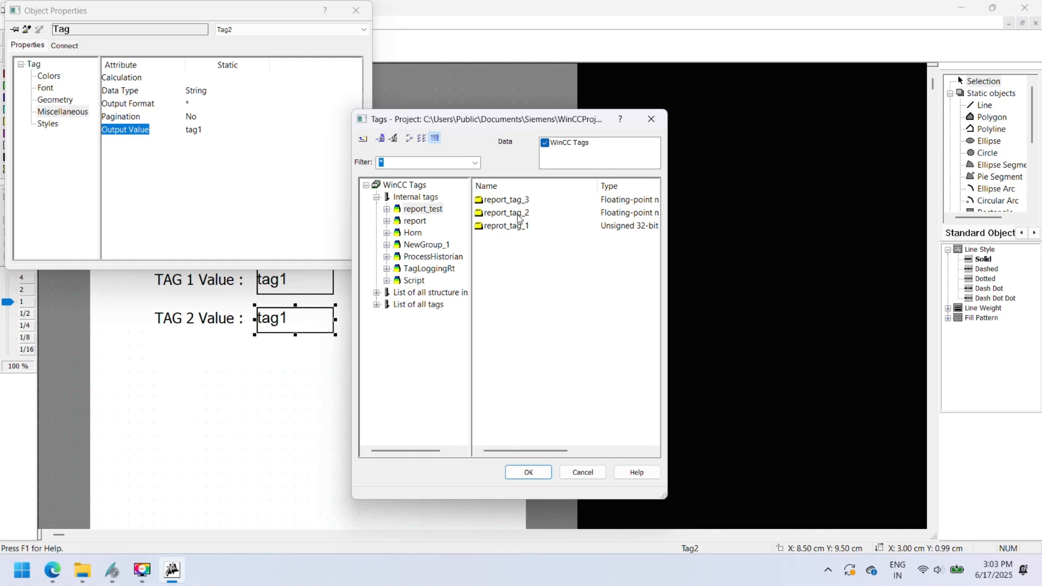
double_click(518, 213)
- Set the report_tag_2 field's data type to Decimal and its output format to 999.999
left_click(205, 88)
left_click(204, 88)
left_click(242, 136)
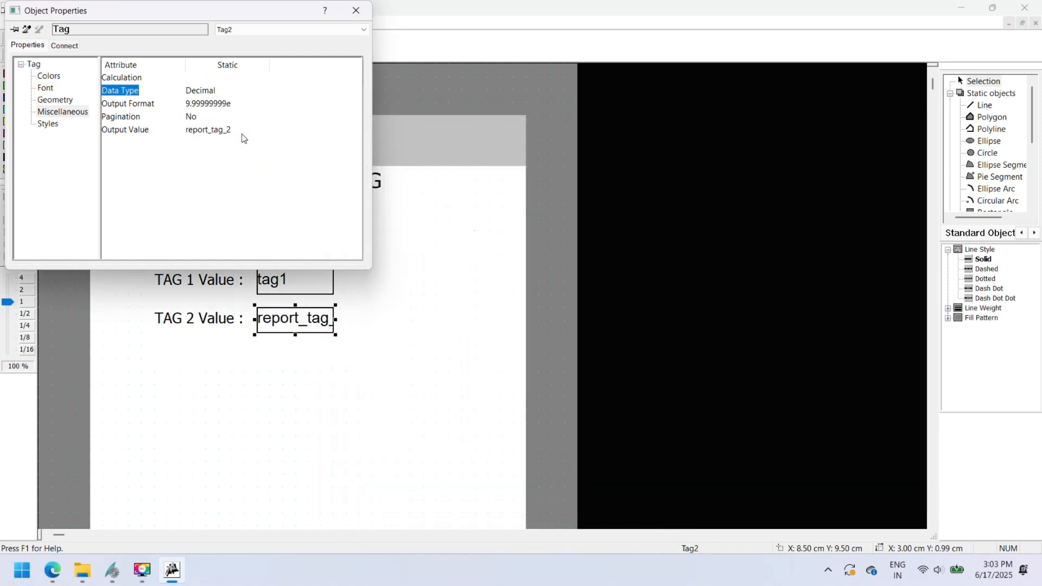
double_click(220, 106)
scroll(255, 180, "down", 3)
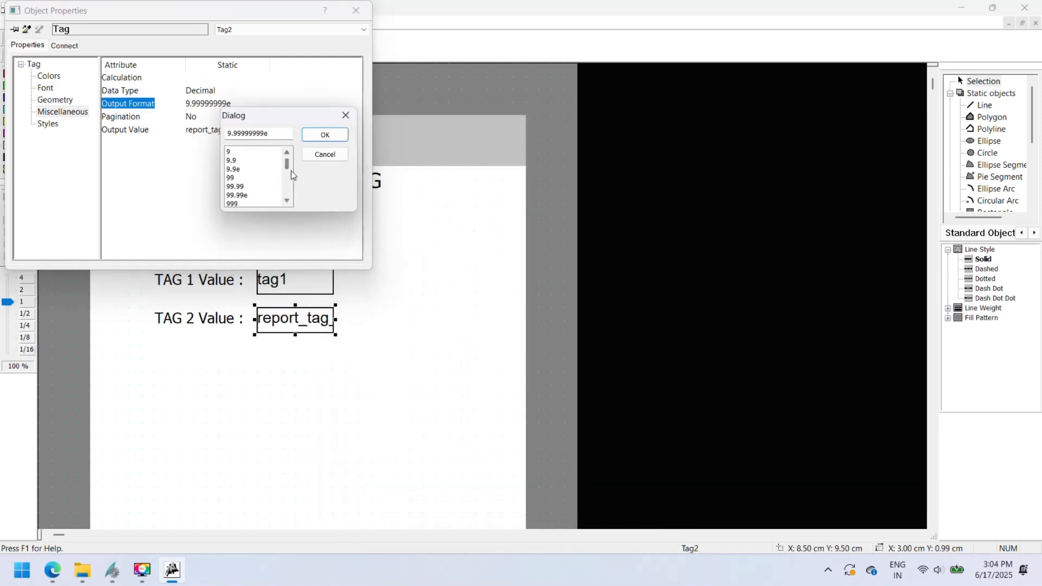
double_click(241, 153)
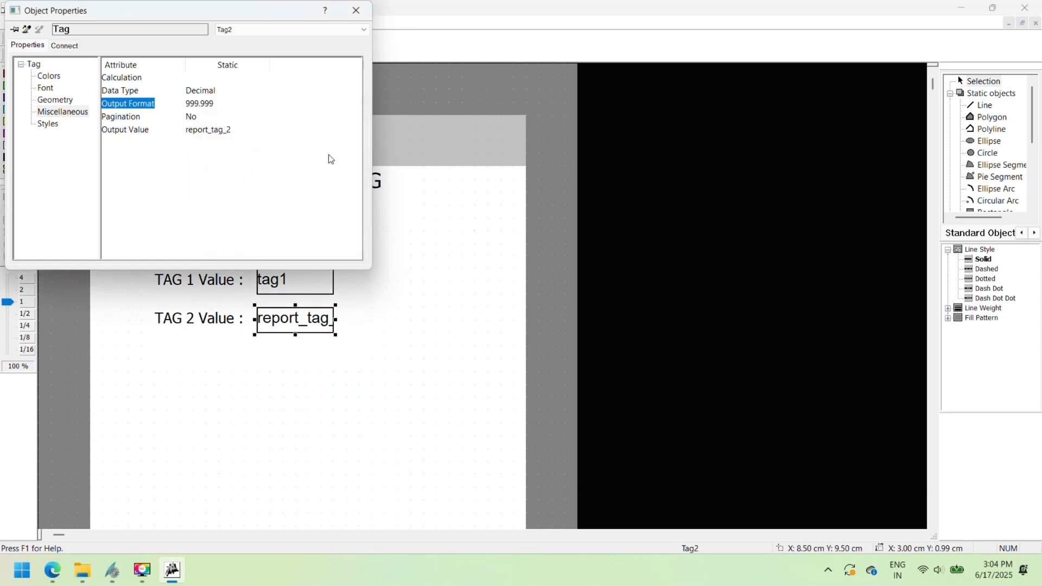
left_click(356, 10)
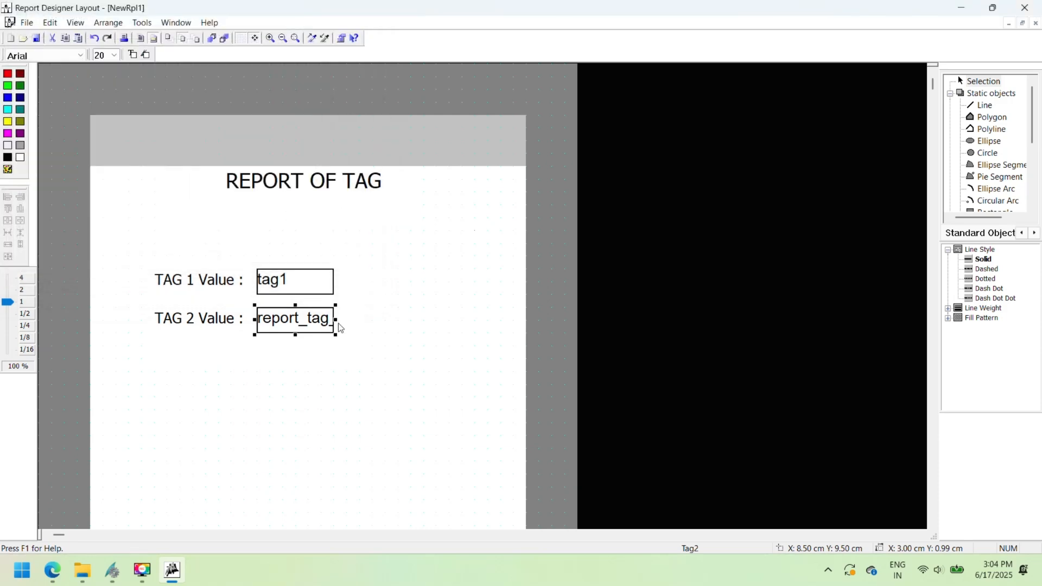
- Widen the report_tag_2 field to about 5.5 cm and replace the tag1 field beside "TAG 1 Value :" with a copy of it
left_click_drag(336, 320, 402, 307)
key("Delete")
key("ctrl+v")
left_click_drag(327, 321, 323, 278)
- Build a third row below from copies of the report_tag_2 field and the "TAG 2 Value :" label, aligned with each other
key("ctrl+v")
left_click_drag(333, 333, 323, 372)
left_click(214, 317)
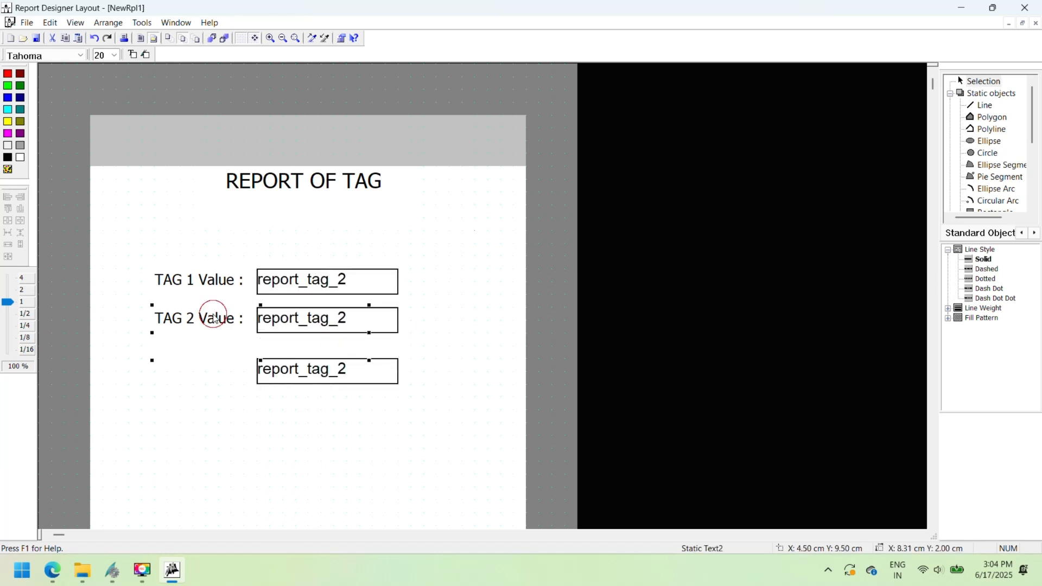
key("ctrl+v")
left_click_drag(213, 316, 210, 355)
mouse_move(312, 376)
left_mouse_down()
mouse_move(303, 366)
mouse_move(319, 372)
left_mouse_up()
- Set the output value of the field beside "TAG 1 Value :" to reprot_tag_1
double_click(282, 288)
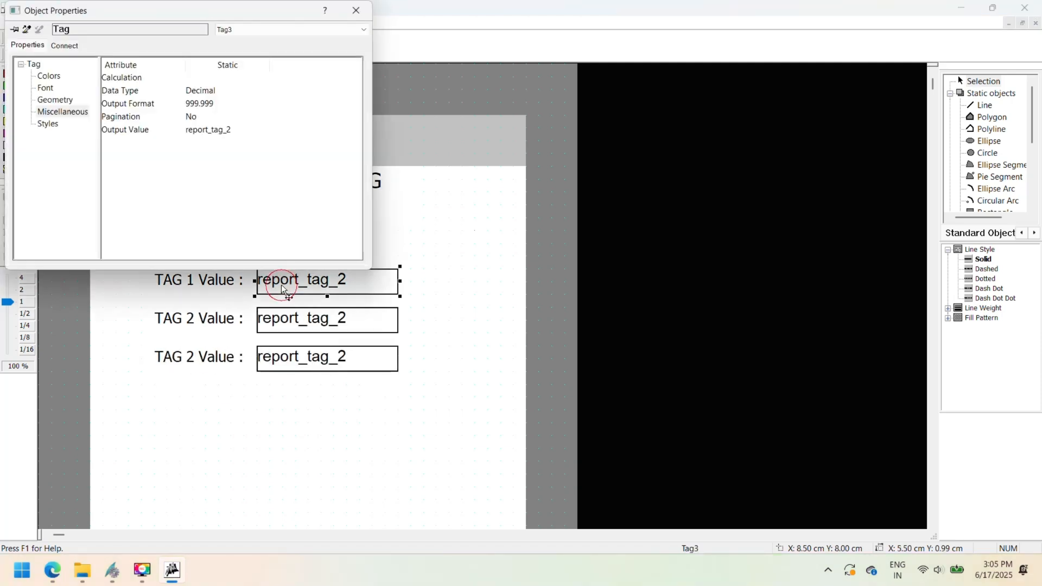
double_click(226, 129)
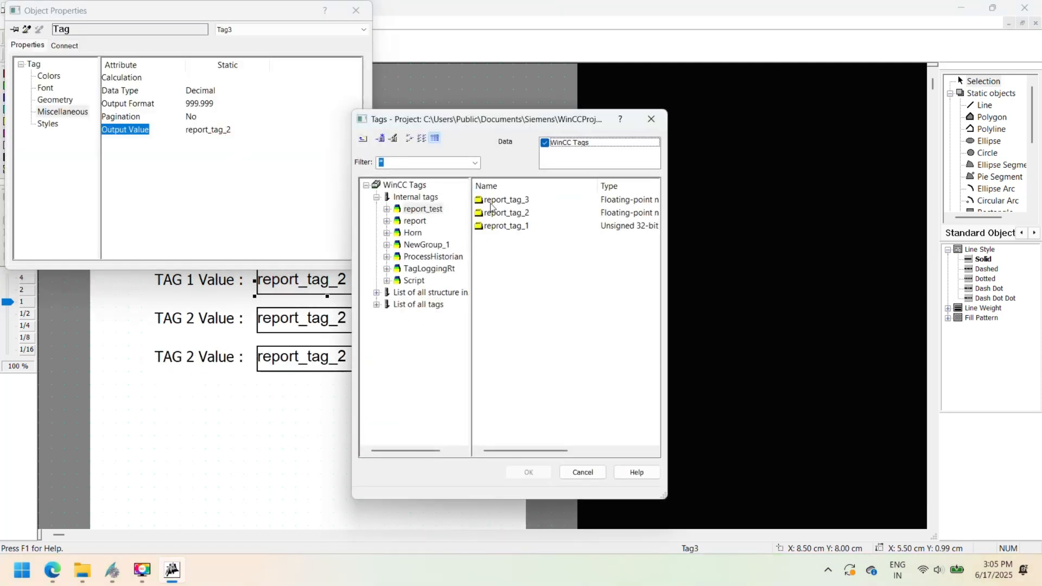
left_click(492, 227)
left_click(528, 472)
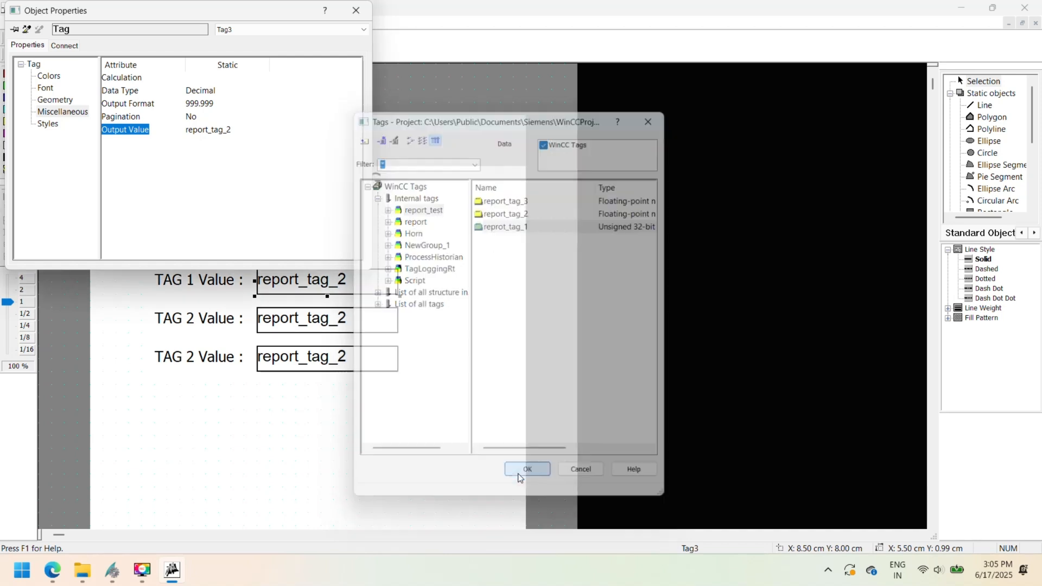
left_click(356, 10)
- Set the output value of the third row's field to report_tag_3
double_click(349, 358)
double_click(239, 131)
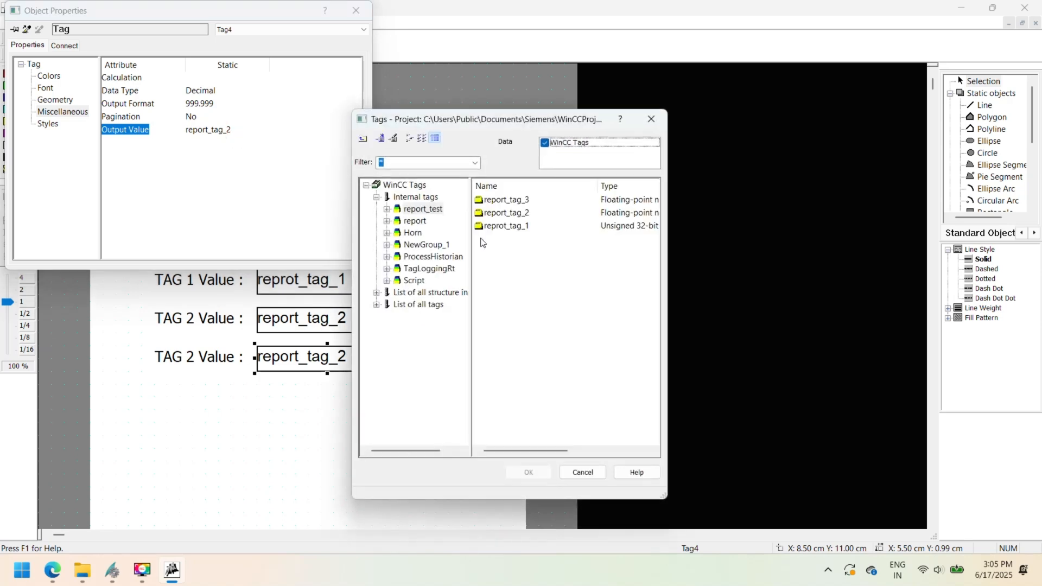
double_click(506, 201)
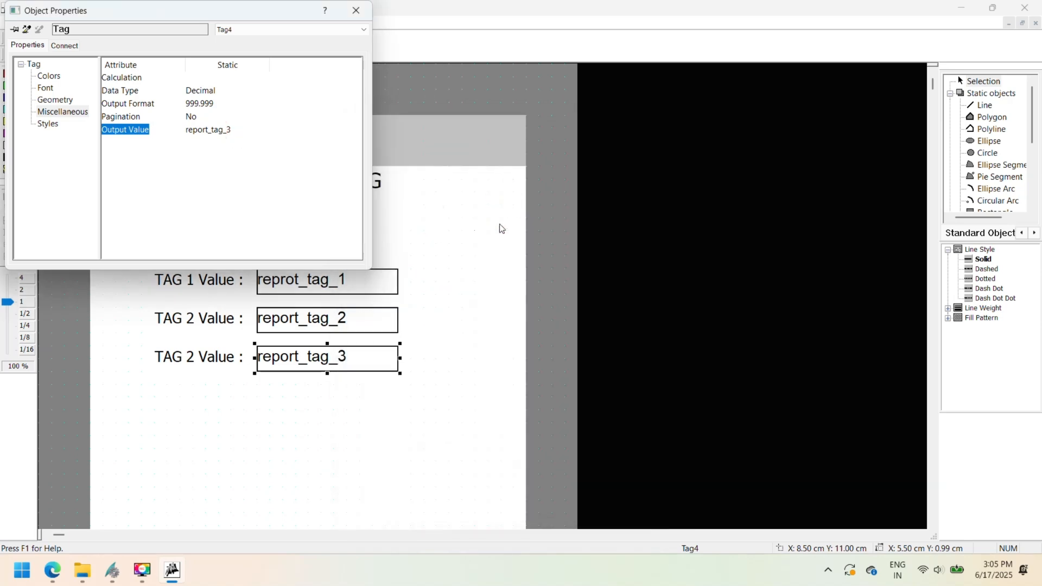
left_click(354, 18)
left_click(367, 436)
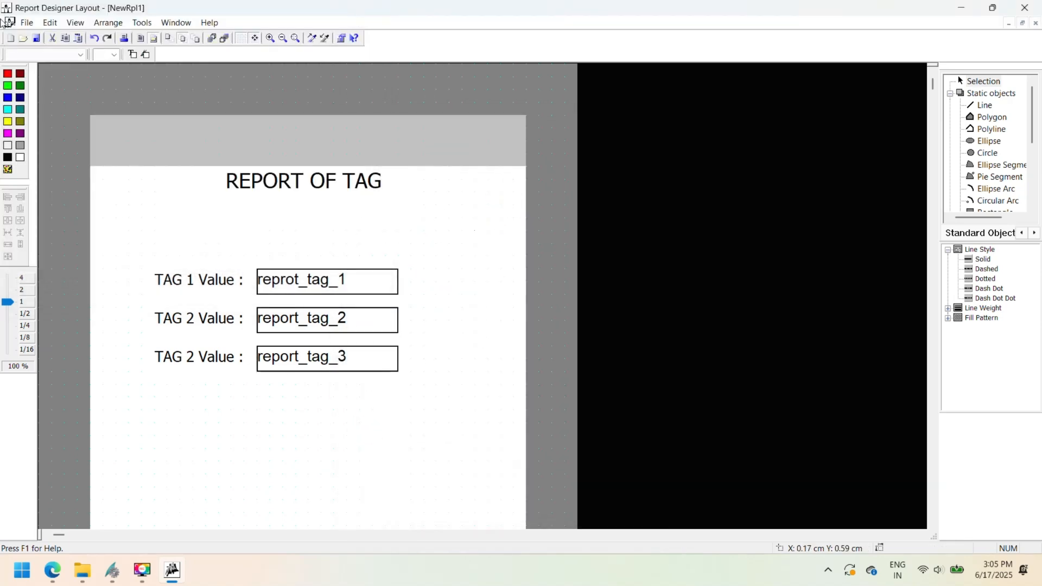
- Check the report layout in the print preview, zooming in on the tag rows, and return to the layout
left_click(27, 22)
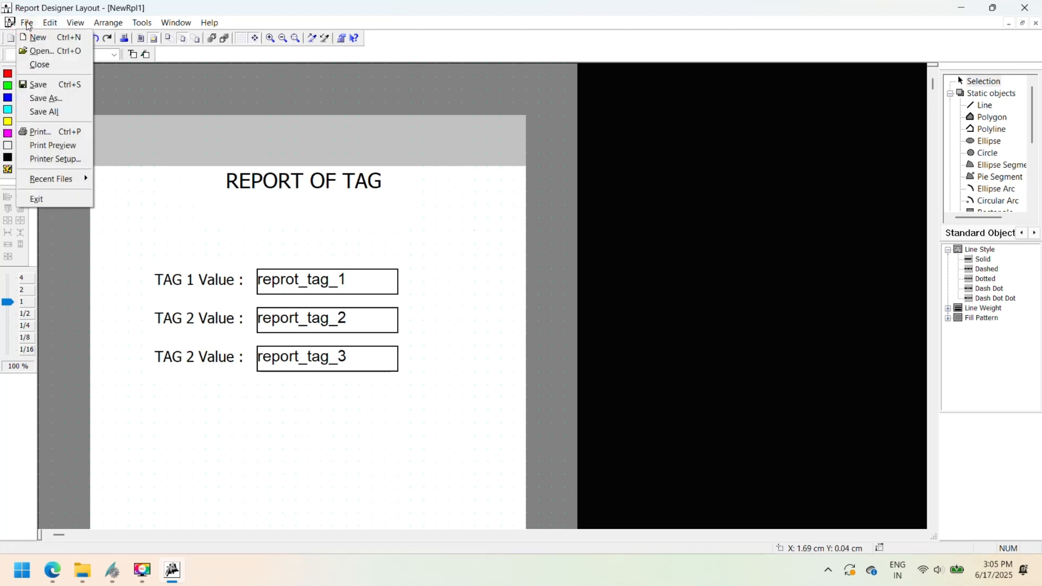
left_click(68, 148)
left_click(477, 272)
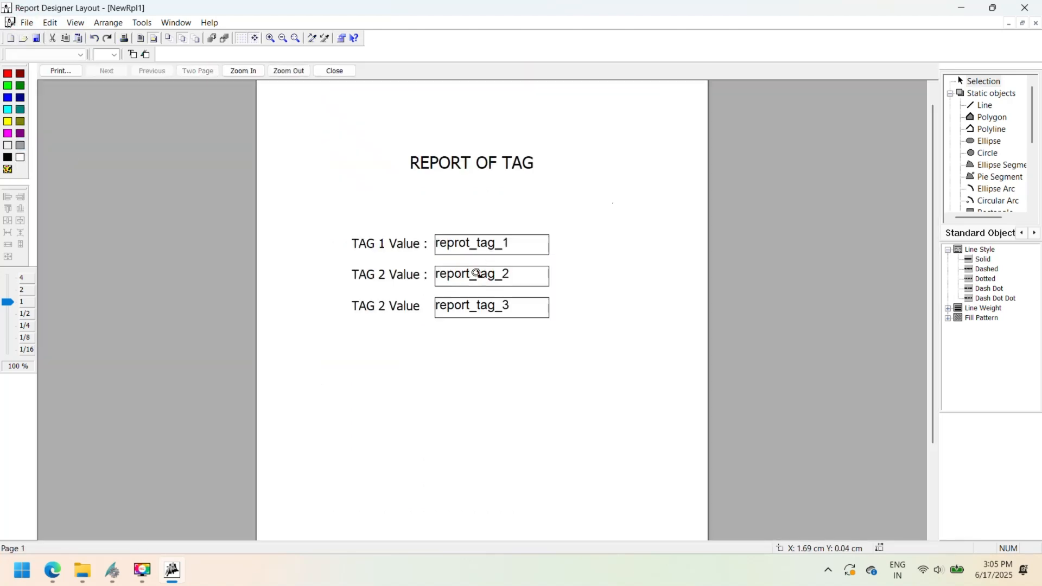
left_click(25, 25)
left_click(171, 197)
key("Escape")
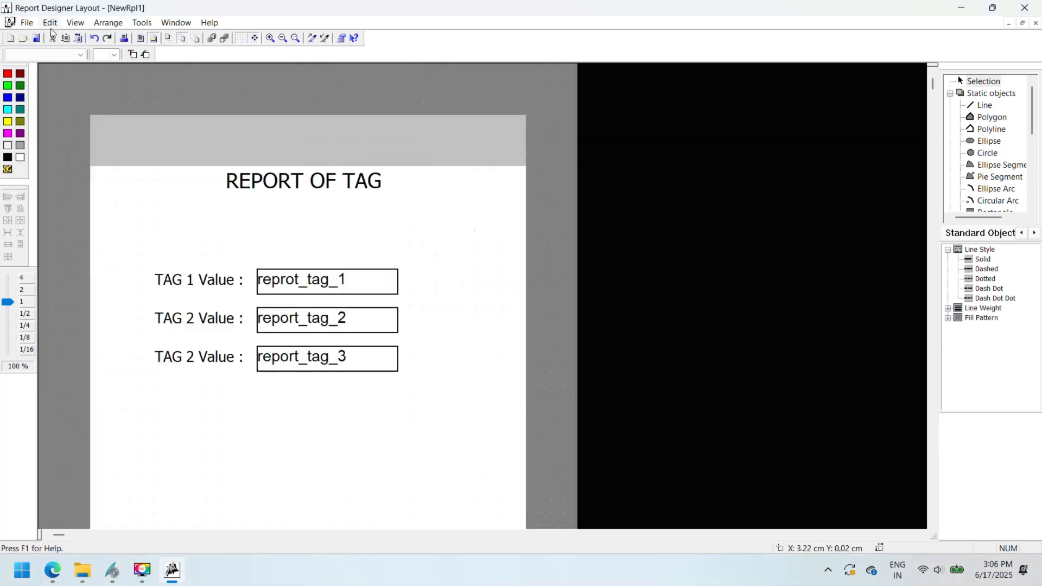
- Save the layout in the enu folder under the file name "newreport"
left_click(27, 22)
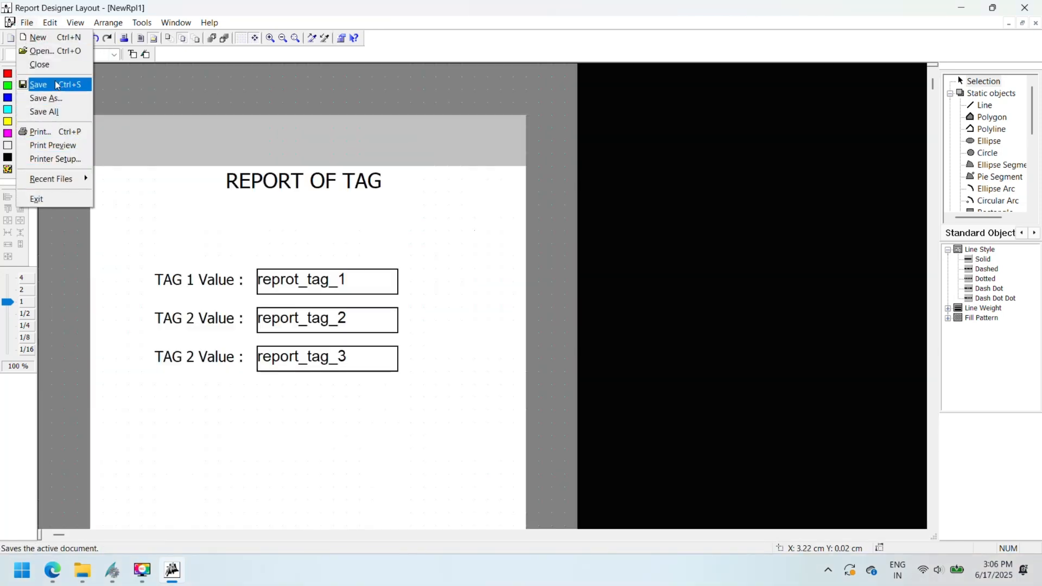
left_click(47, 97)
type("newr")
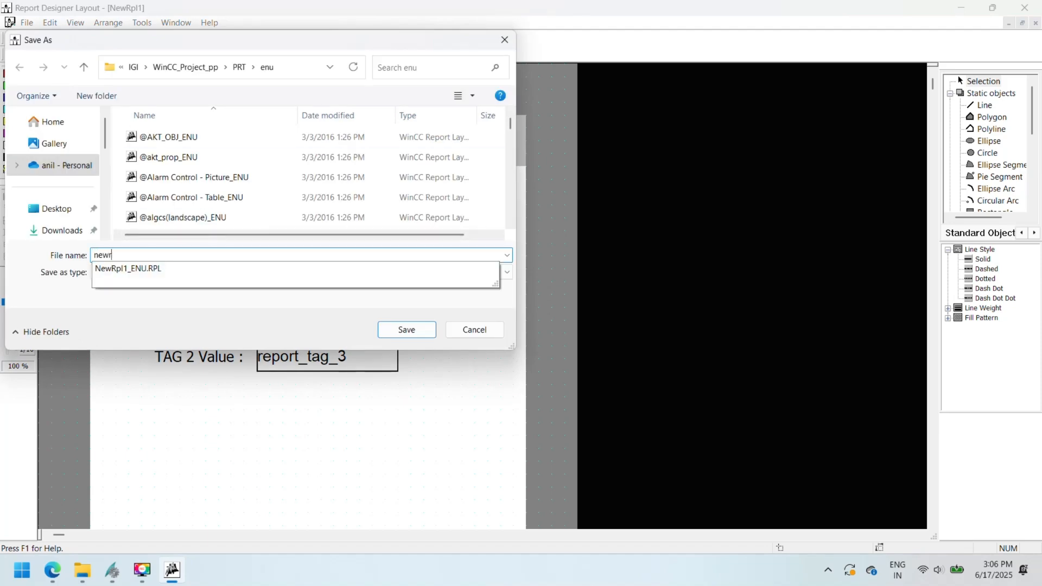
type("eport")
left_click(401, 333)
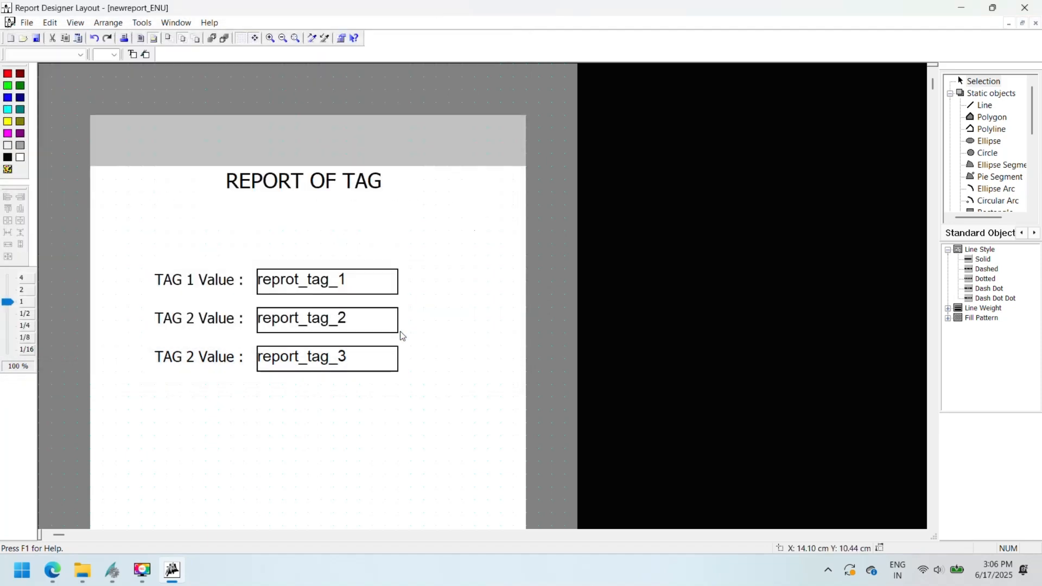
- Close the layout editor and add a new print job to the project's print jobs in WinCC Explorer
left_click(1025, 7)
left_click(63, 247)
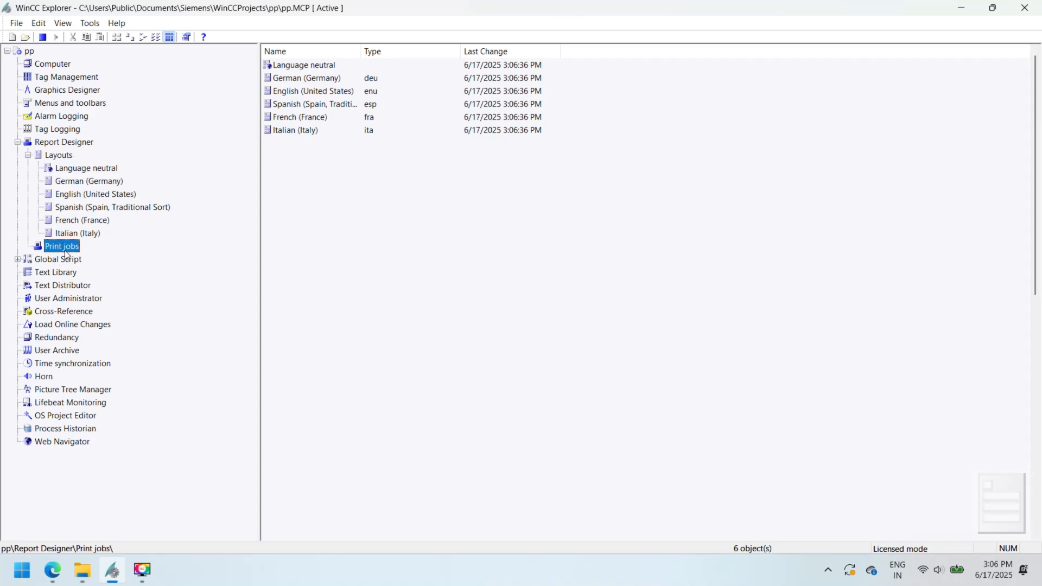
left_click(345, 209)
key("End")
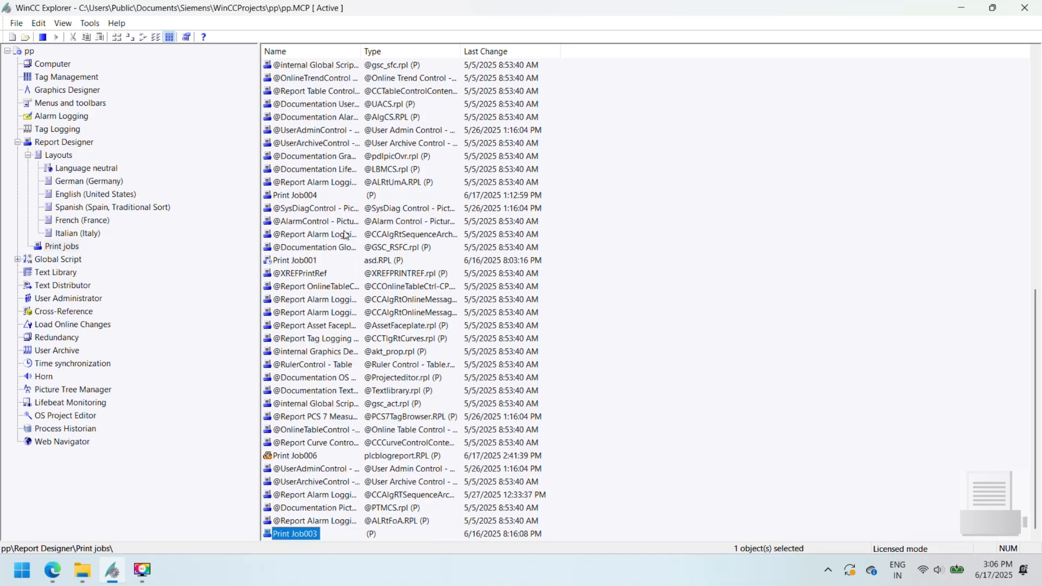
right_click(62, 247)
left_click(121, 253)
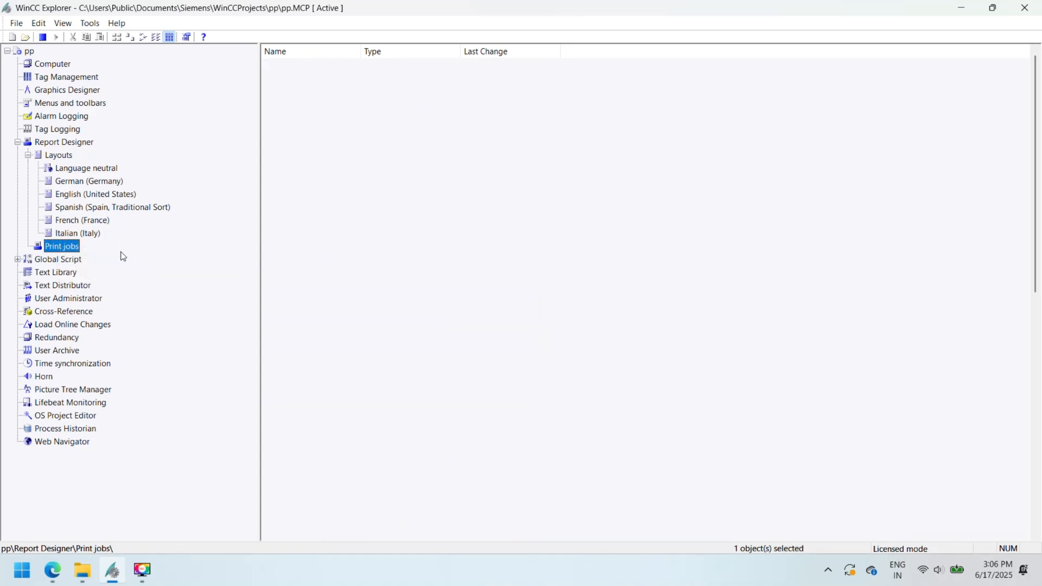
- Open the properties of Print Job007 at the end of the list and enter "newjob" as its name
left_click_drag(1035, 195, 1037, 537)
left_click(304, 535)
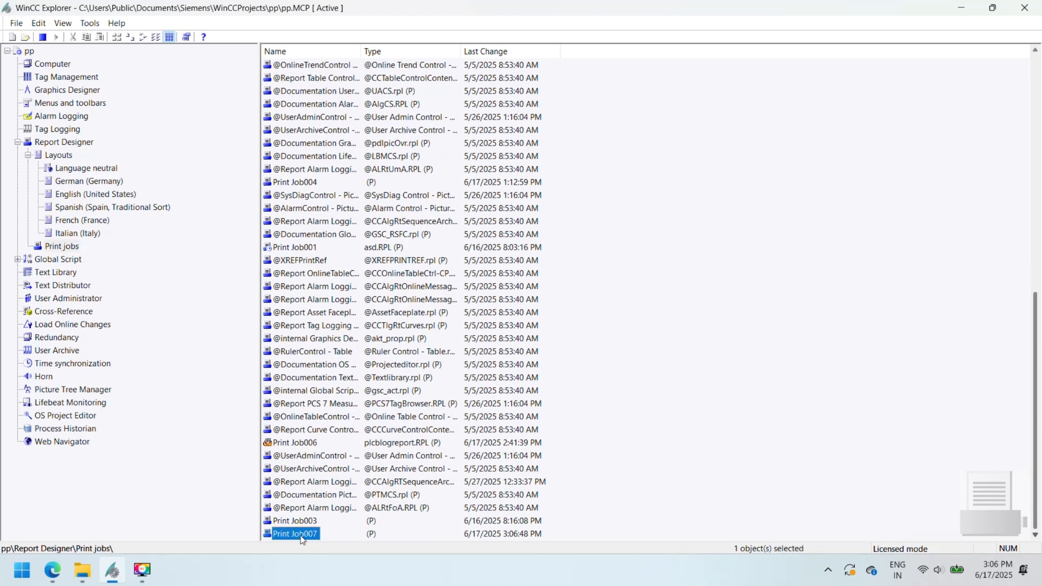
right_click(303, 536)
double_click(287, 534)
type("newjob")
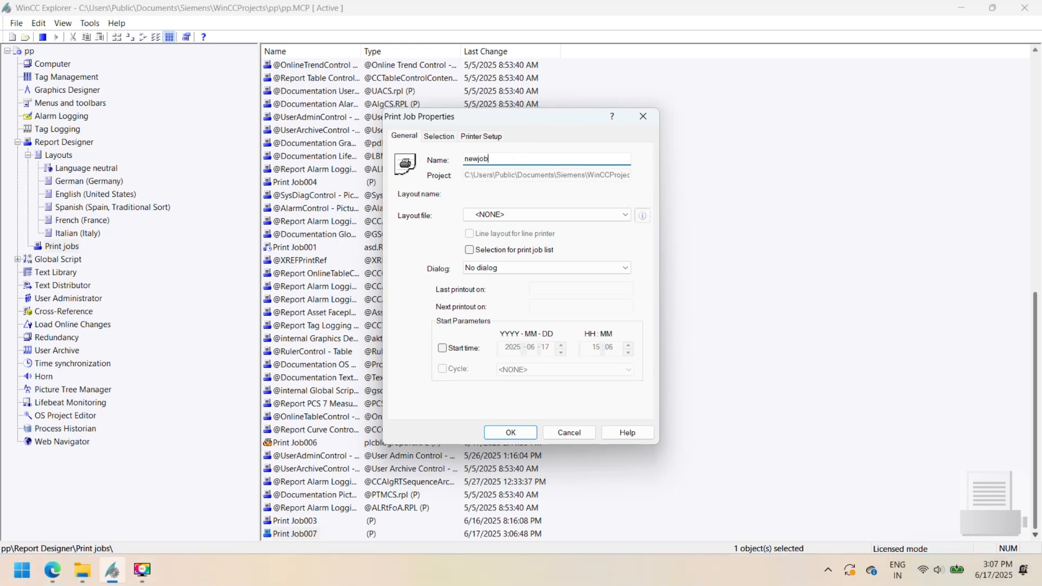
- Assign newreport.RPL as the print job's layout file and keep the dialog option at No dialog
left_click(557, 211)
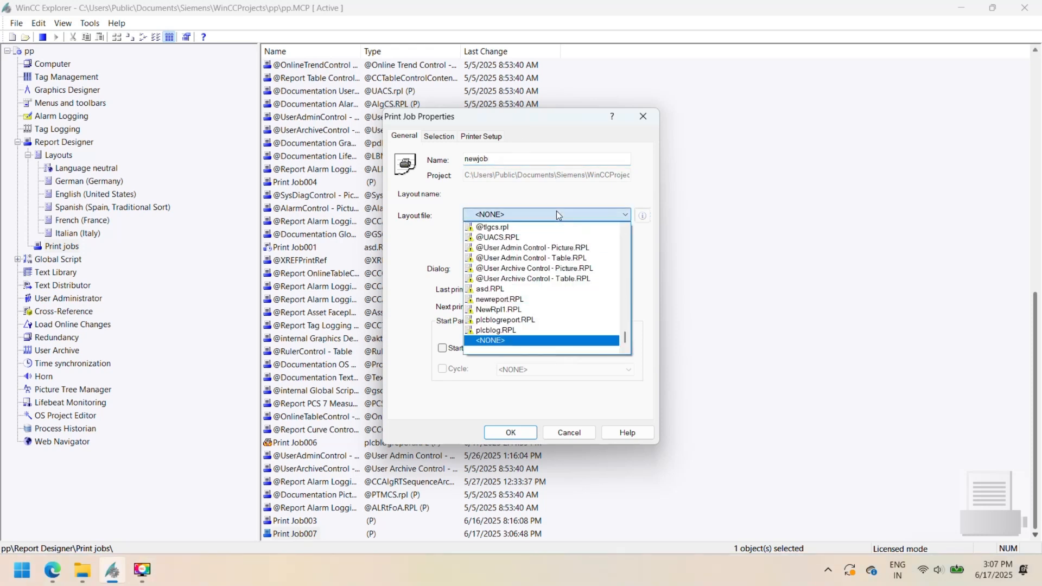
left_click(558, 299)
left_click(590, 217)
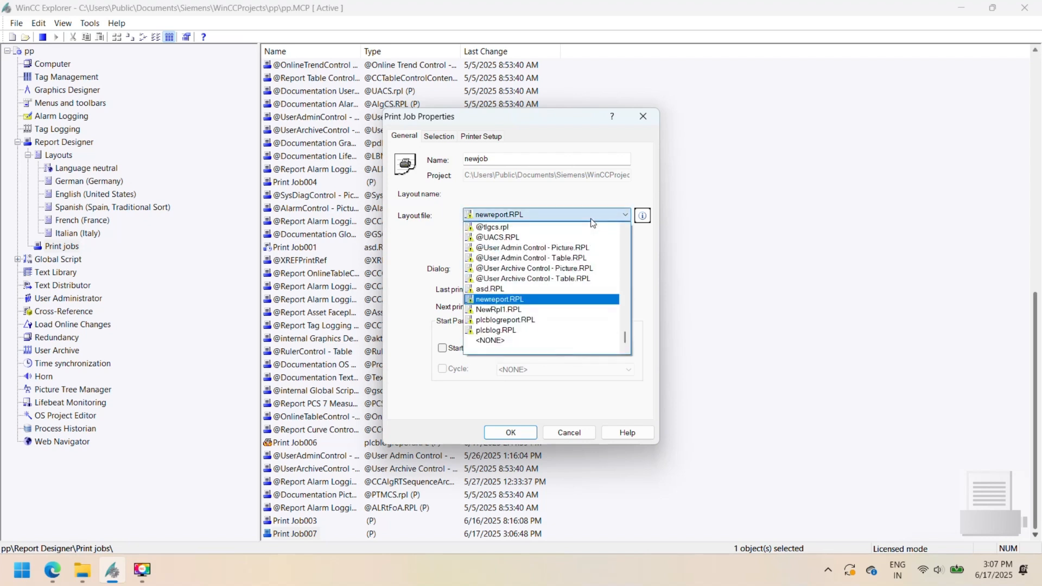
left_click(529, 299)
left_click(555, 268)
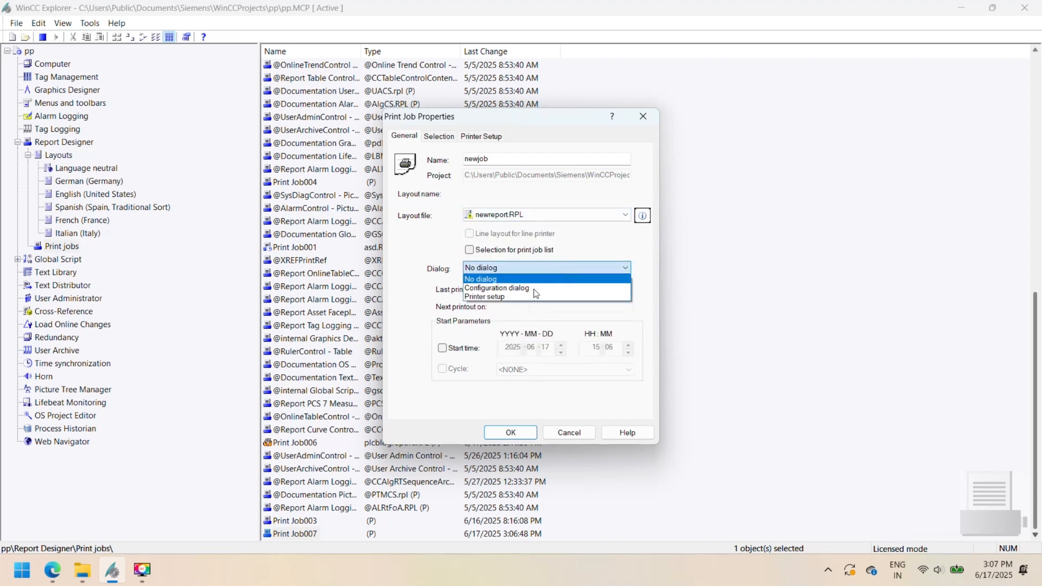
left_click(515, 348)
- Enable the print job's start time and cycle, with the cycle set to Daily
left_click(444, 347)
left_click(443, 369)
left_click(539, 373)
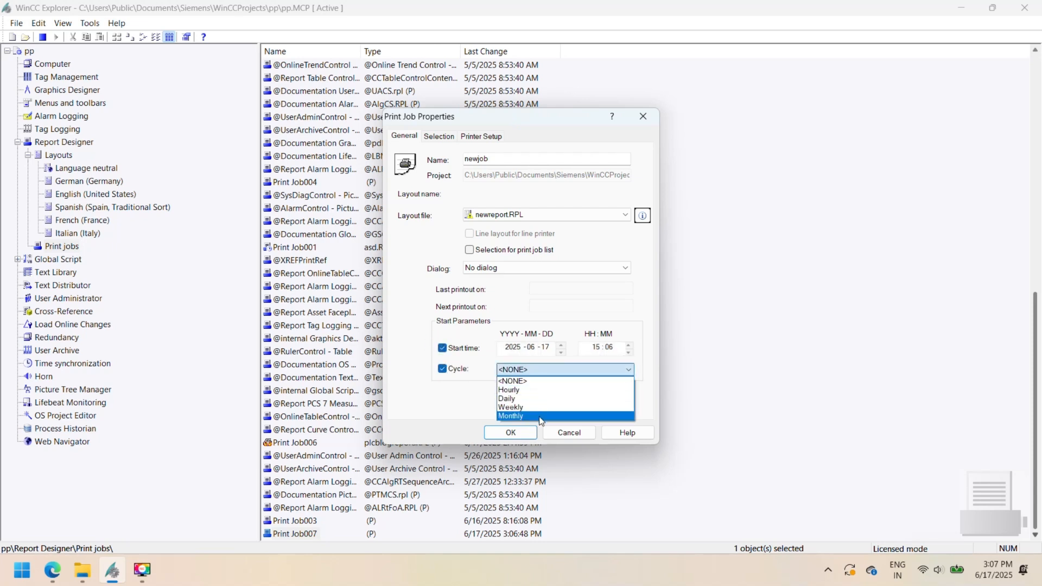
left_click(537, 398)
- Assign HPB4D316 (HP OfficeJet Pro 7740 series) as the print job's first-priority printer and Microsoft Print to PDF as the second, and confirm
left_click(442, 136)
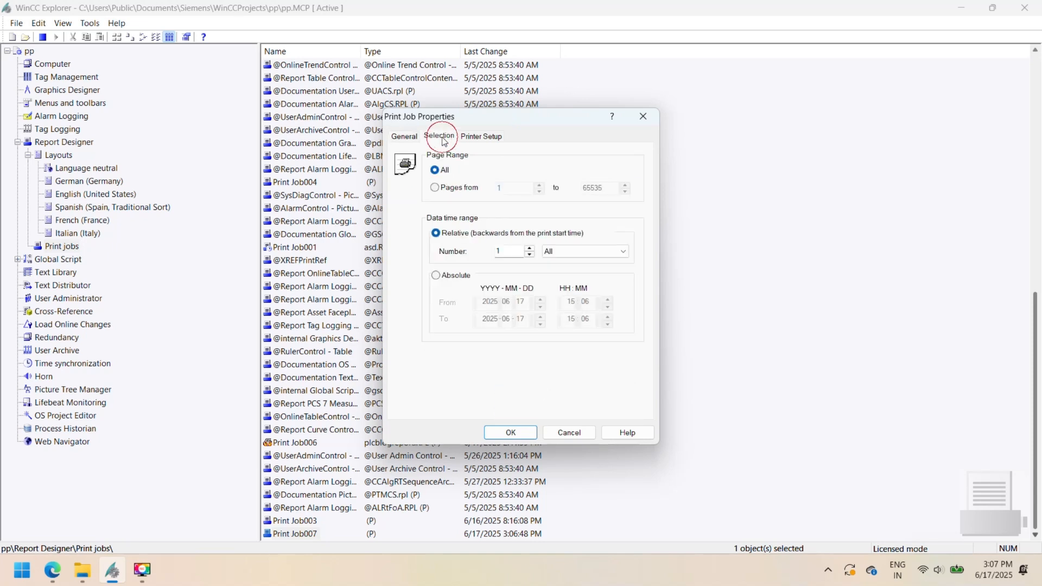
left_click(480, 136)
left_click(492, 192)
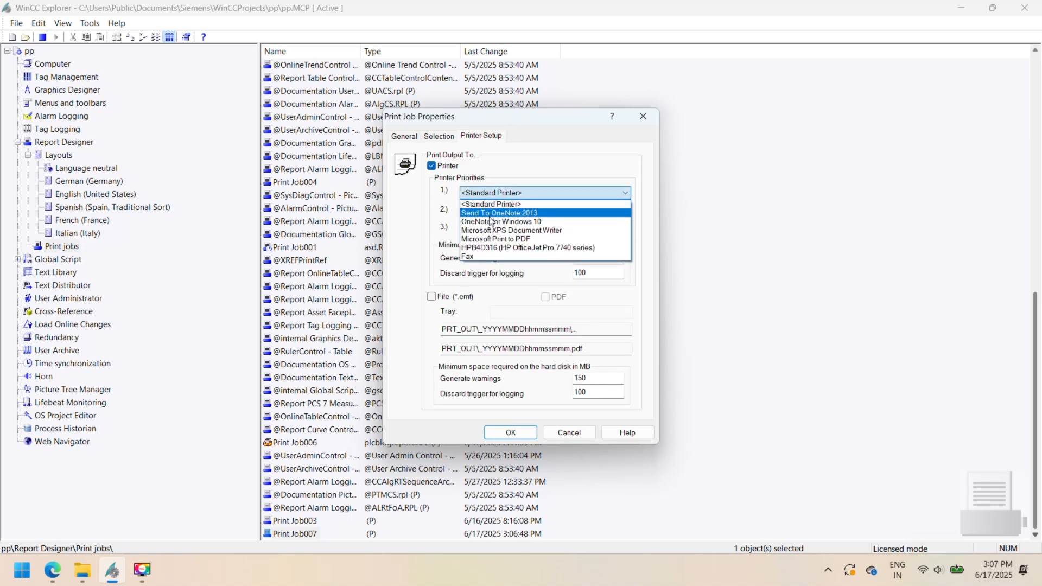
left_click(520, 248)
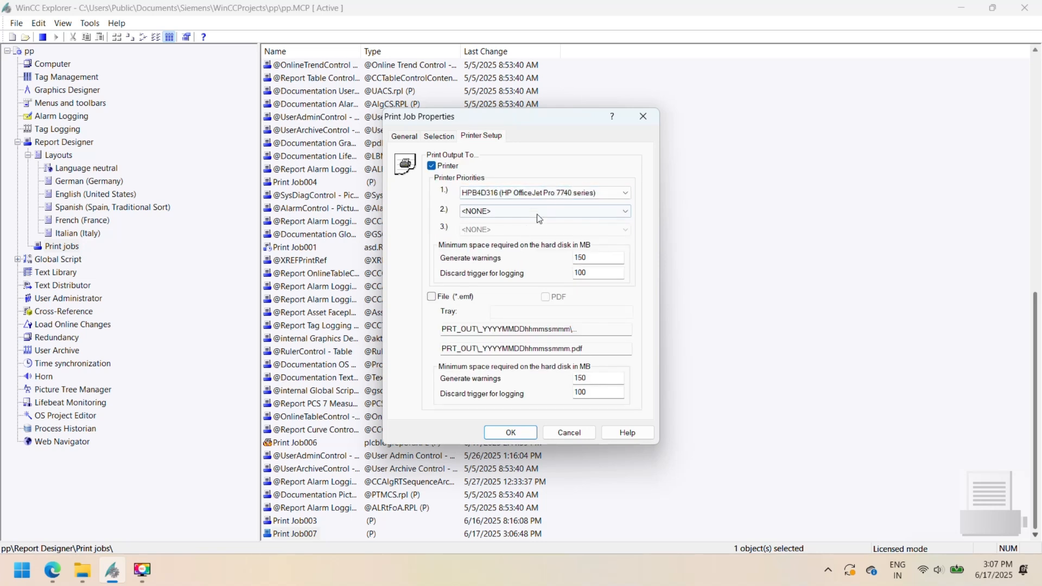
left_click(539, 211)
left_click(545, 256)
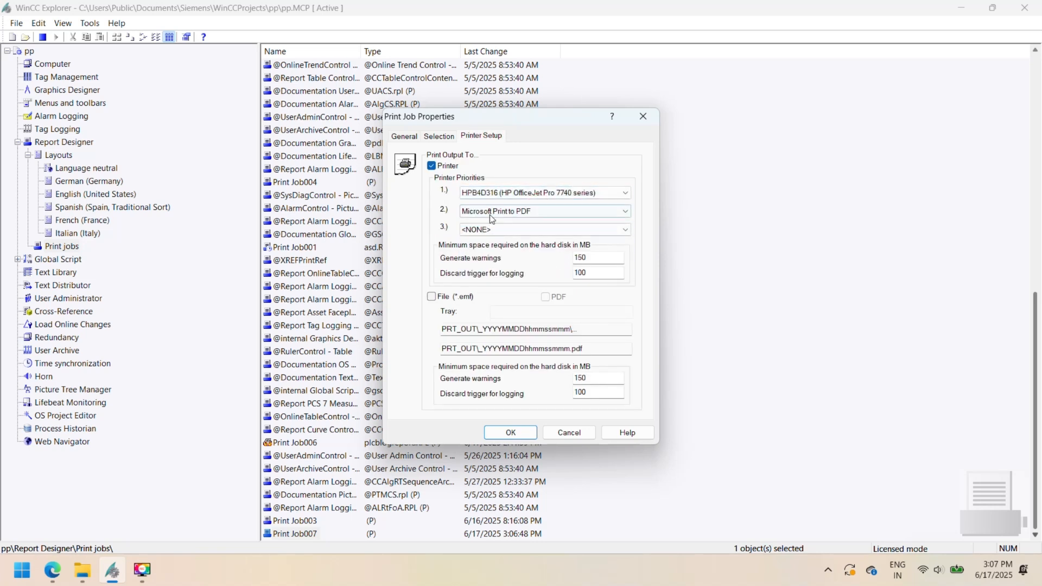
left_click(980, 542)
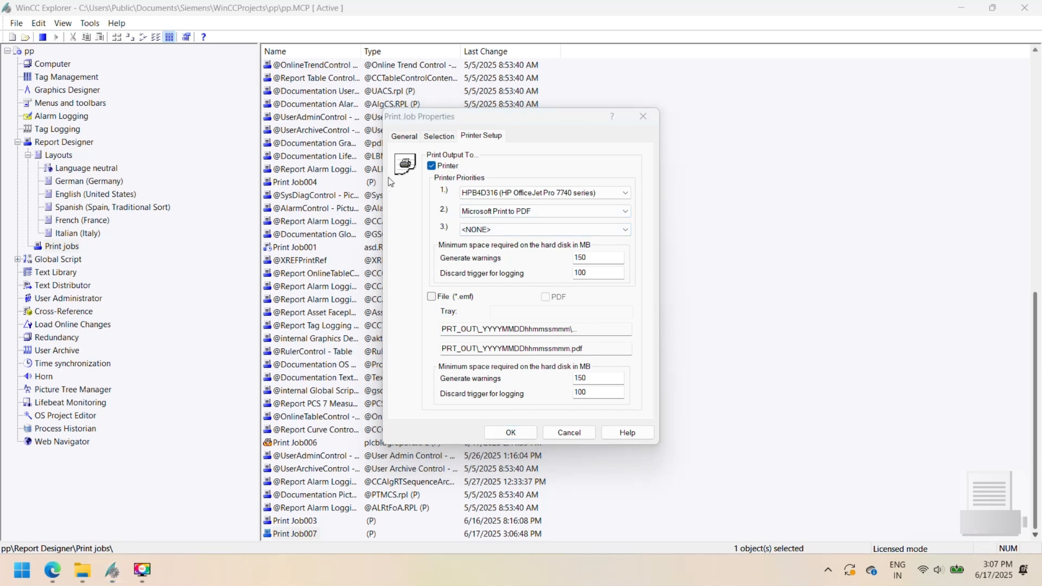
left_click(405, 138)
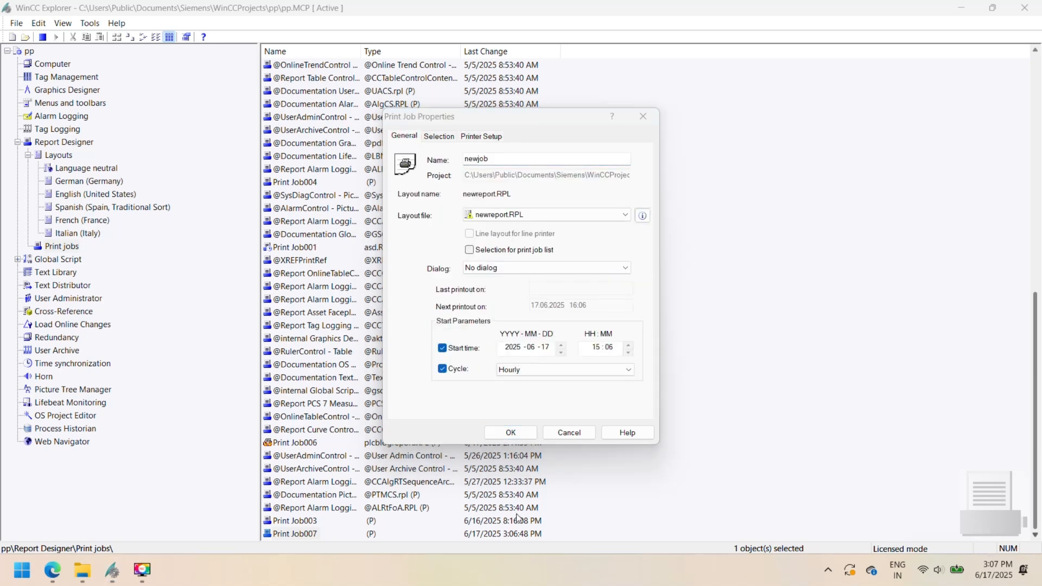
left_click(510, 434)
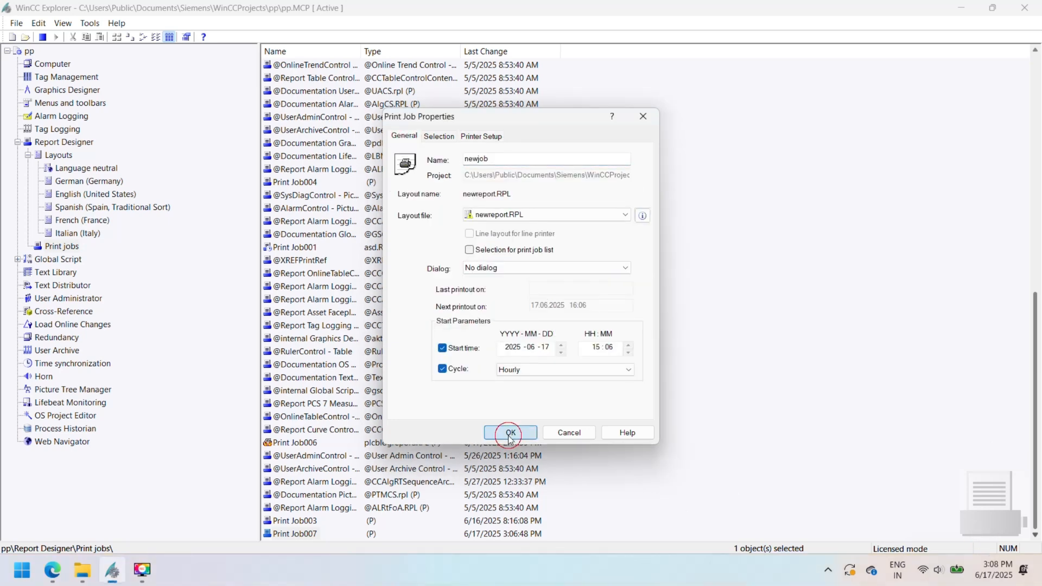
- Open Graphics Designer and place an I/O field linked to report_tag_1 in the NewPdl1 picture
double_click(53, 92)
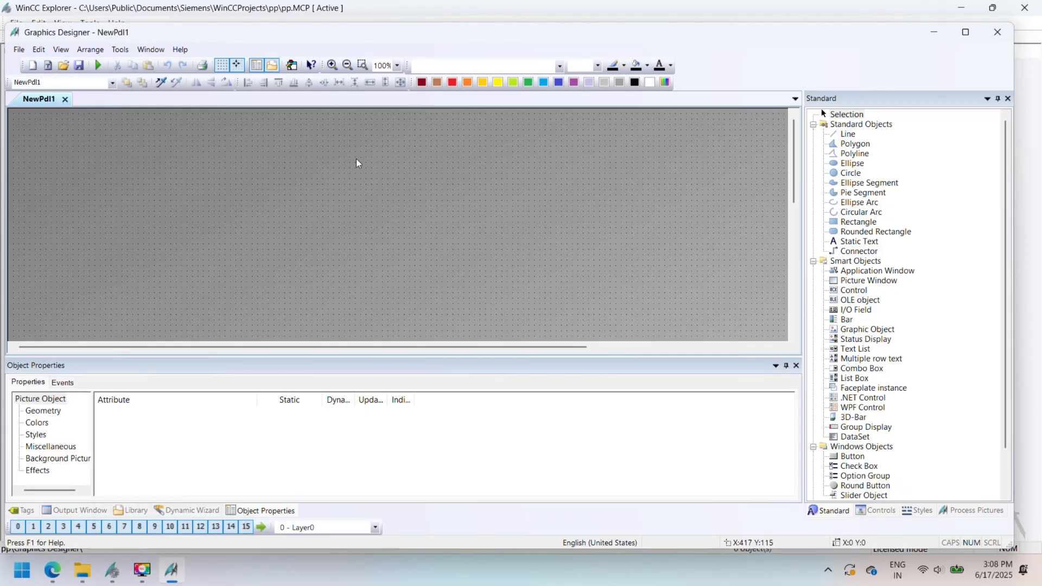
left_click(855, 309)
left_click(233, 189)
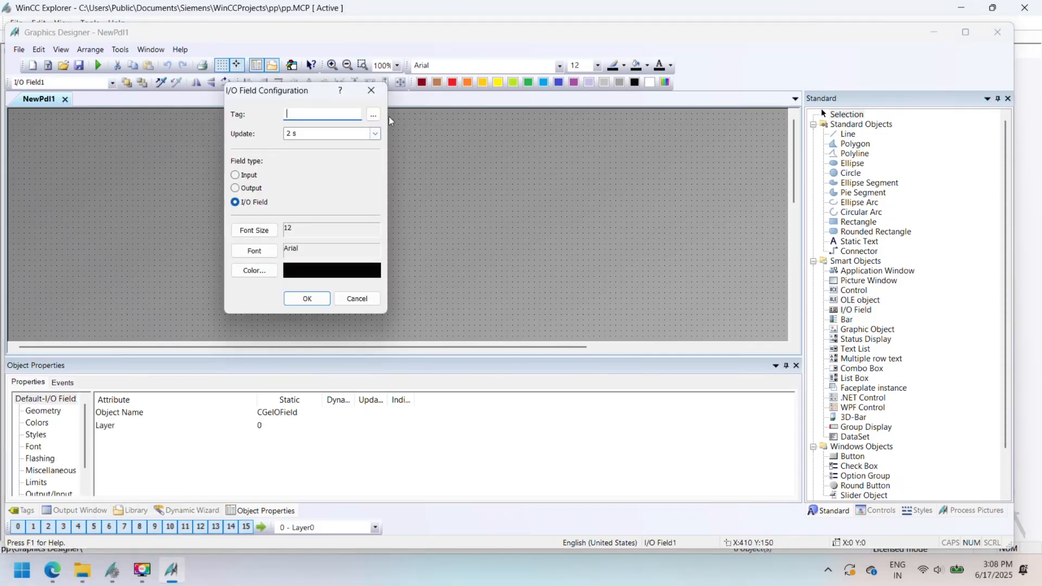
left_click(373, 114)
double_click(502, 199)
key("Return")
- Set the I/O field's font size to 24 and widen it to about 260 by 50
left_click(598, 65)
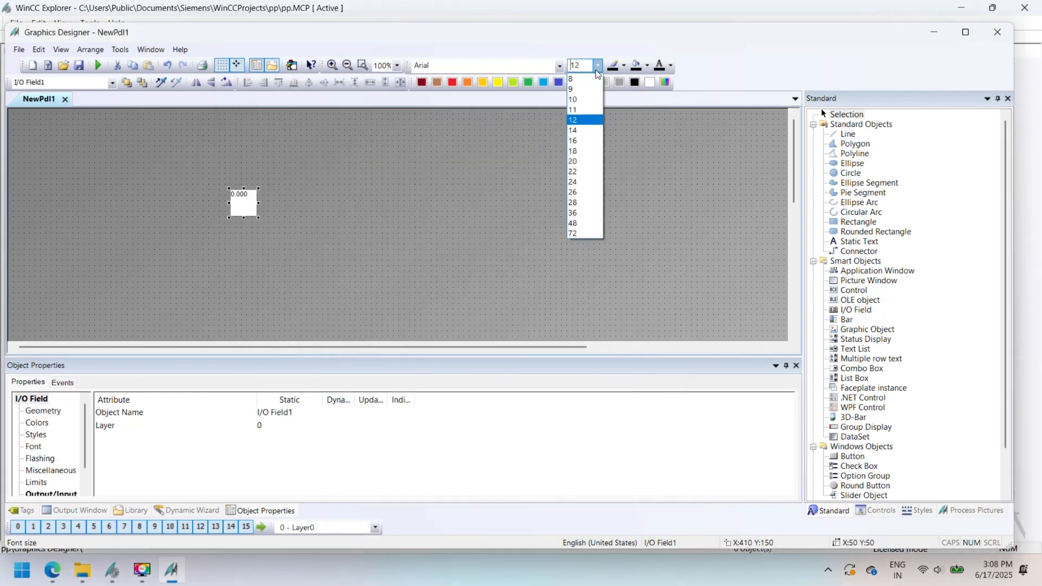
left_click(574, 187)
left_click_drag(258, 205, 405, 208)
- Set the I/O field's tag update to Upon change in its configuration
right_click(372, 210)
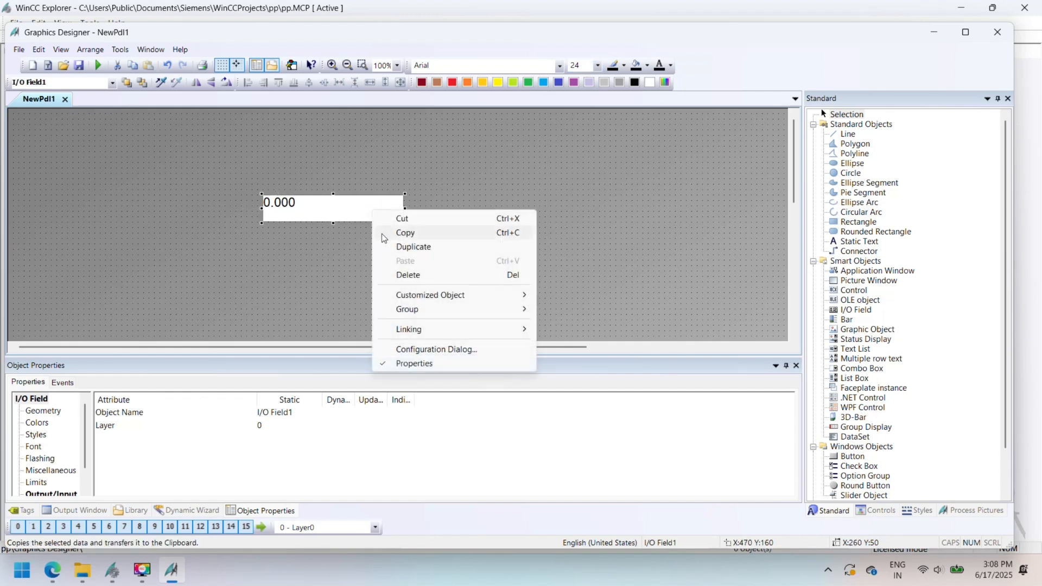
left_click(421, 349)
key("Tab")
left_click(407, 139)
left_click(348, 156)
left_click(339, 304)
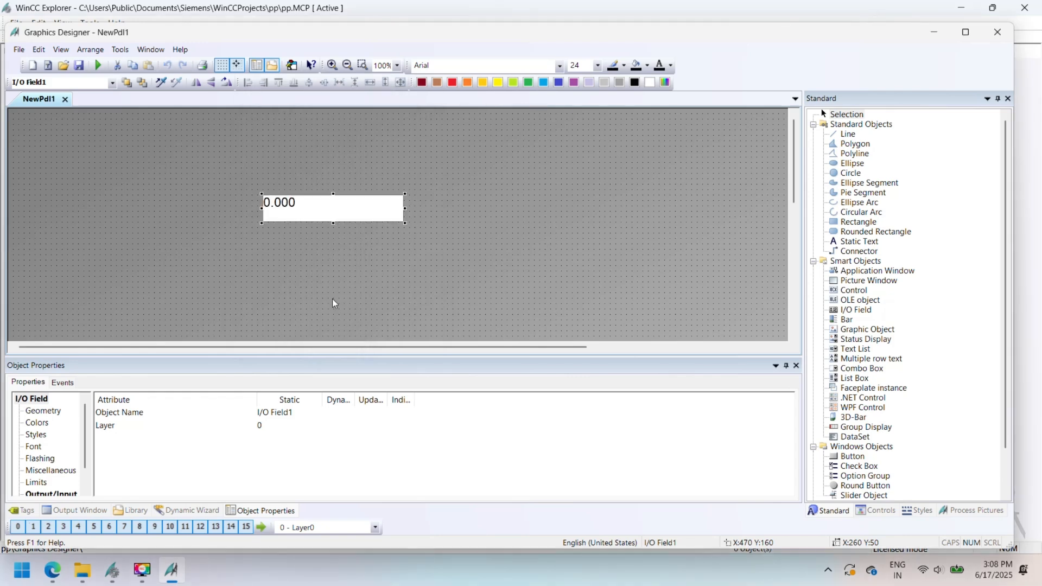
- Duplicate the I/O field twice and line up the copies in a row beside the original
key("ctrl+d")
left_click_drag(485, 217, 483, 212)
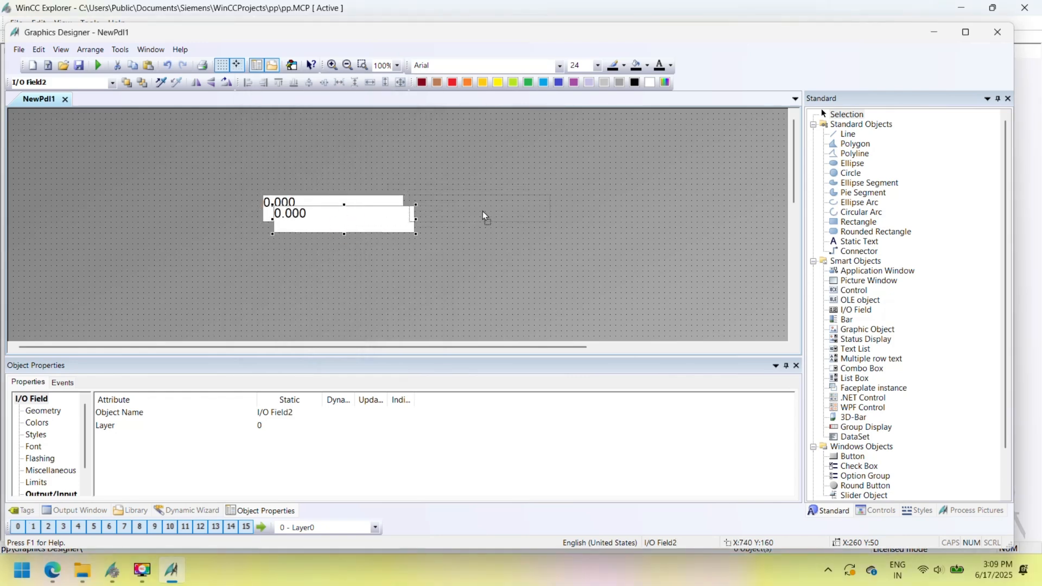
key("ctrl+d")
left_click_drag(380, 231, 654, 212)
- Check the first I/O field's output/input attributes and edit the tag assignment of the middle I/O field in its configuration
left_click(500, 209)
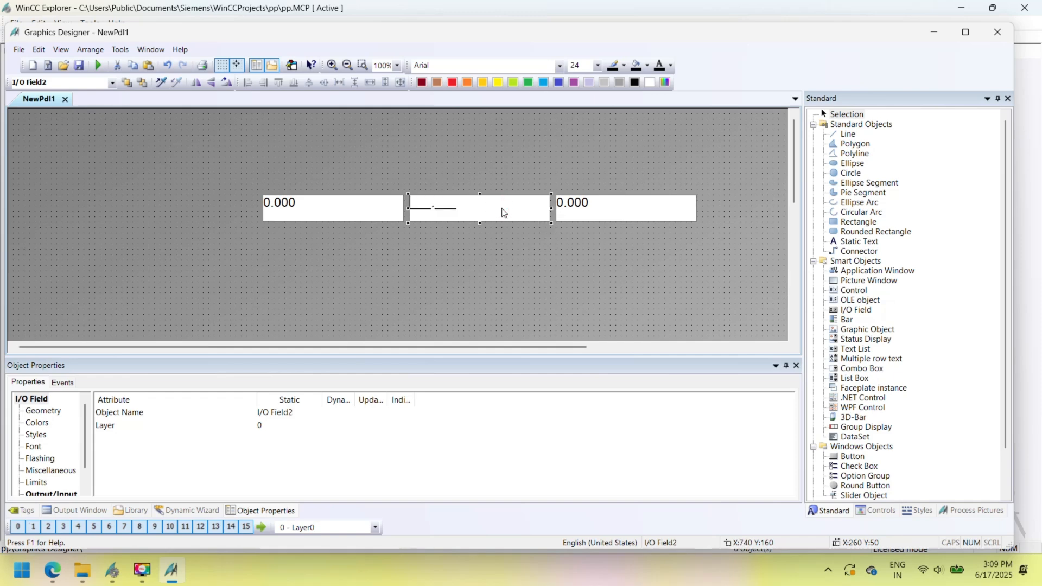
left_click(331, 204)
left_click(46, 492)
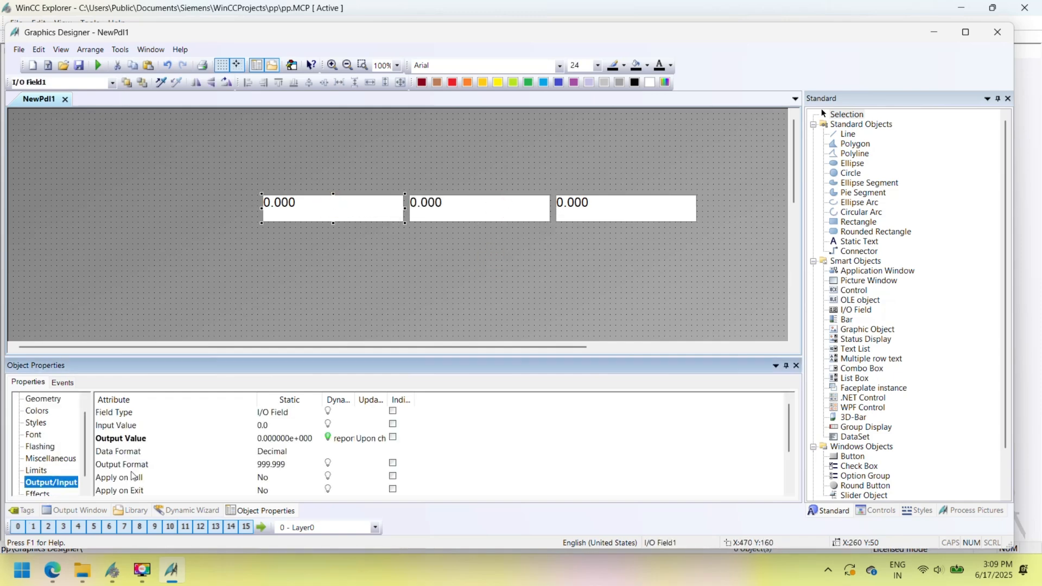
left_click(426, 213)
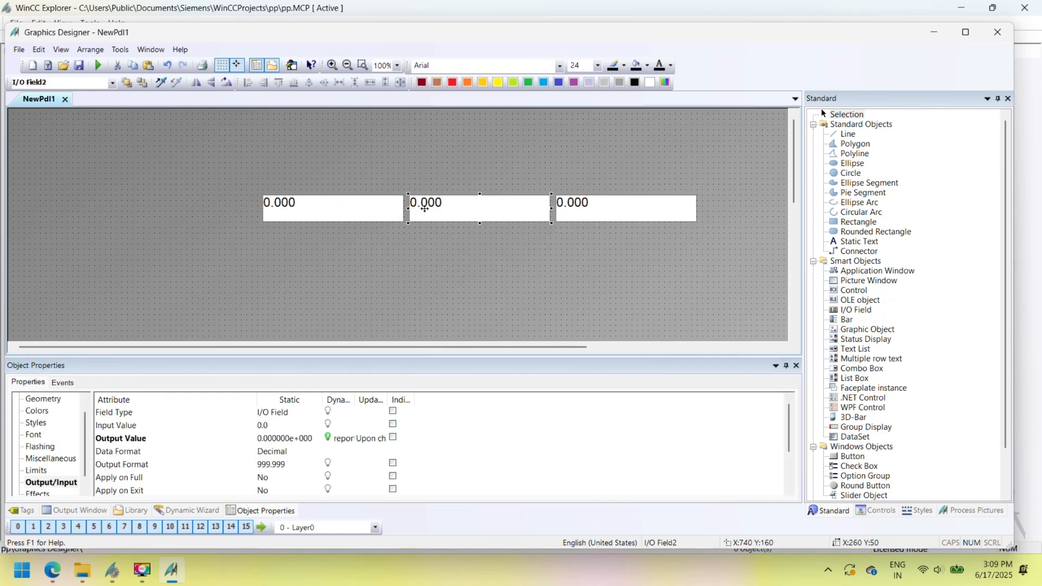
right_click(440, 200)
left_click(492, 339)
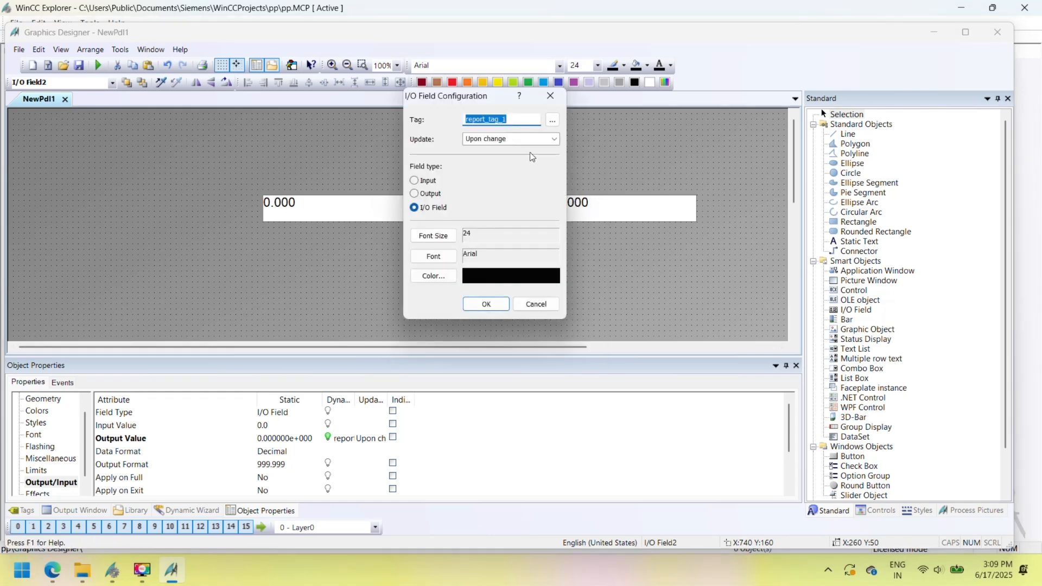
left_click(514, 116)
key("Return")
- Link the third I/O field in the row to report_tag_2
right_click(578, 202)
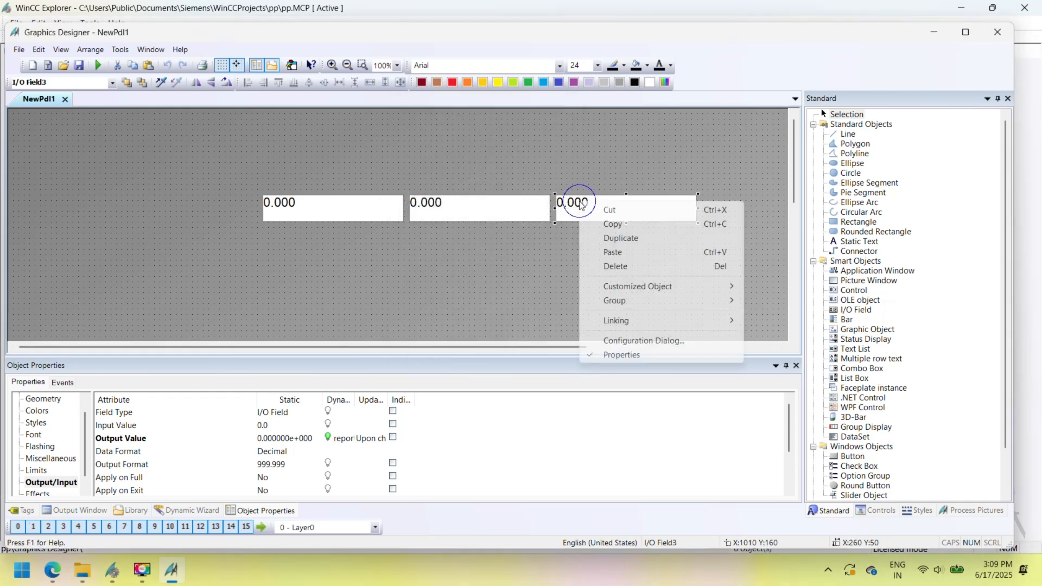
left_click(629, 340)
left_click(699, 119)
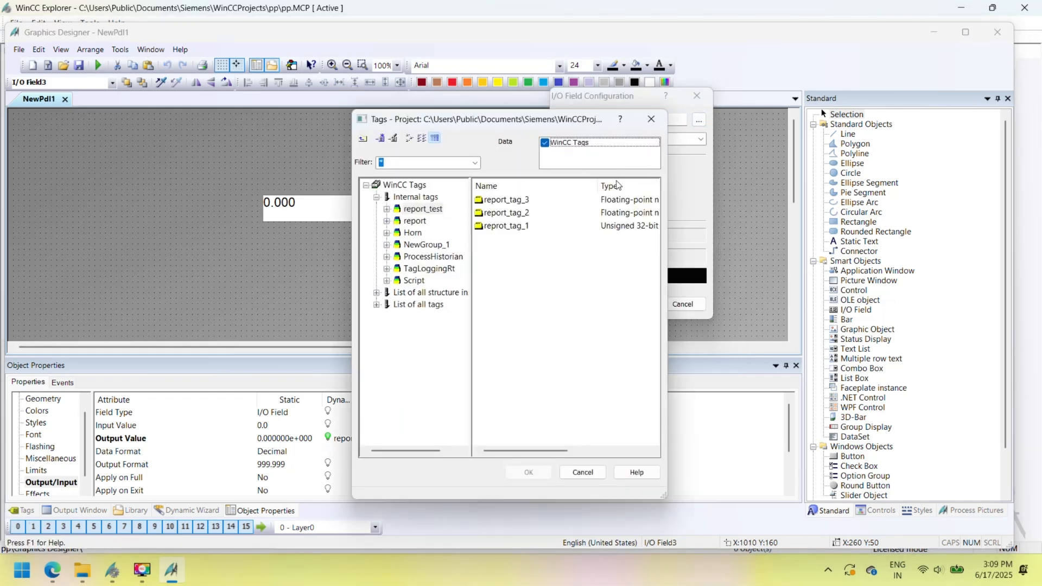
double_click(519, 213)
left_click(626, 305)
- Place a button labelled PRINT REPORT below the I/O fields and set its font size to 24
left_click(852, 456)
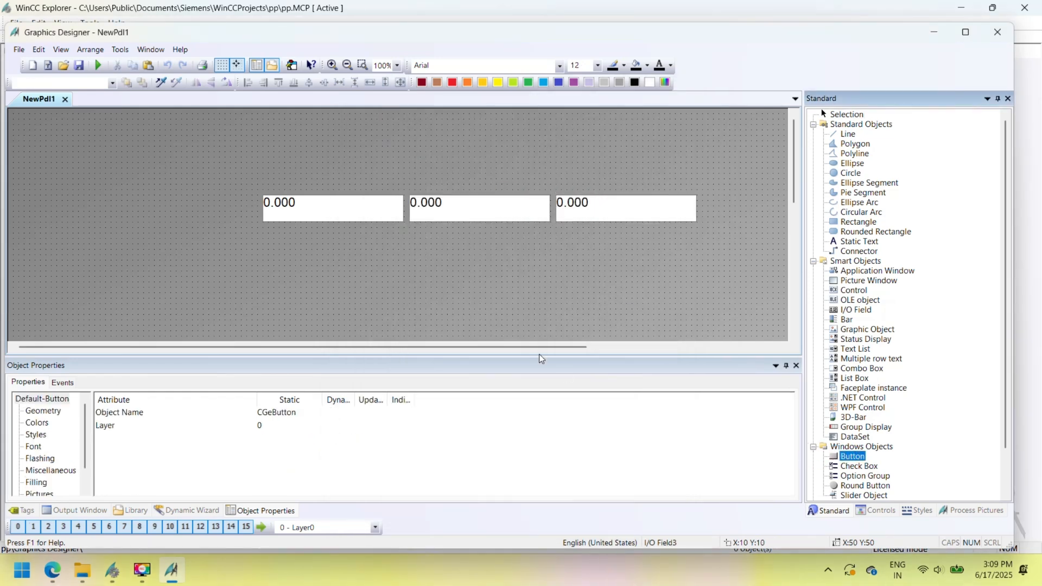
left_click(381, 249)
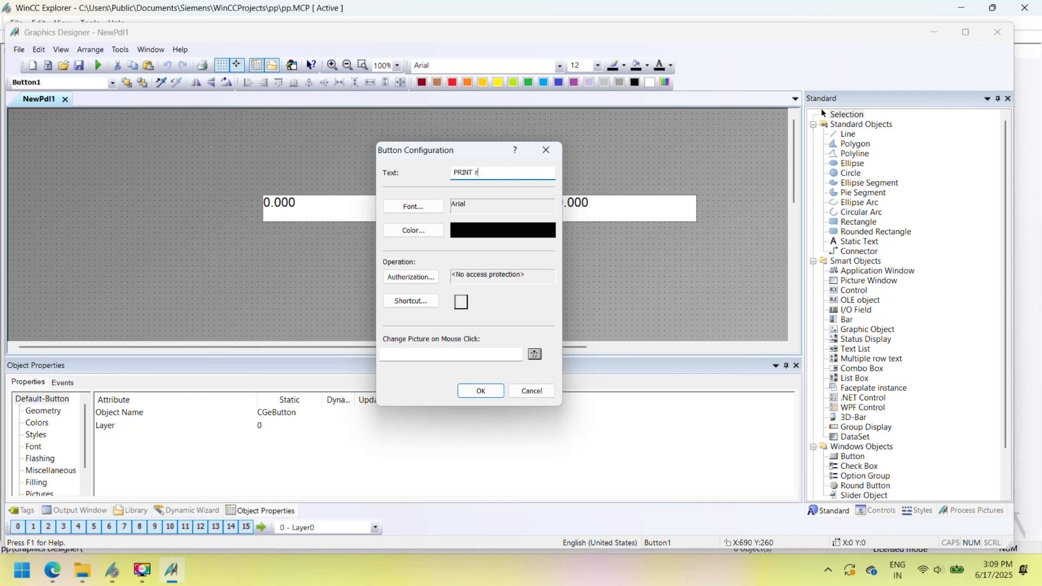
left_click(421, 207)
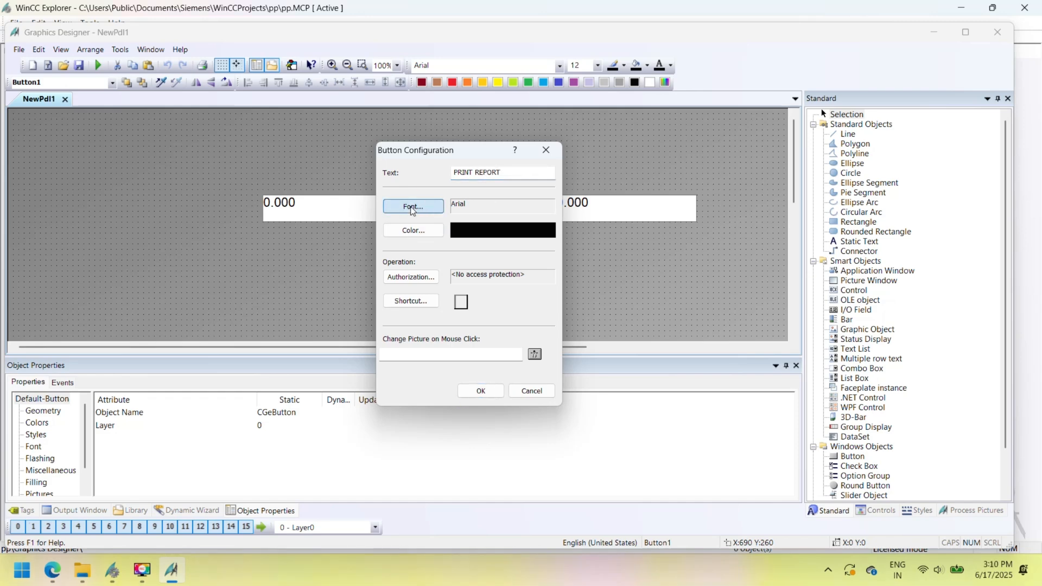
left_click(480, 382)
left_click(491, 390)
left_click(597, 65)
left_click(580, 184)
- Copy the PRINT REPORT button, place the copy beside it, and change the copy's text to PRINT PRIVIEW
left_click_drag(411, 262, 540, 260)
key("ctrl+v")
right_click(540, 259)
left_click(601, 394)
left_click(578, 172)
key("BackSpace")
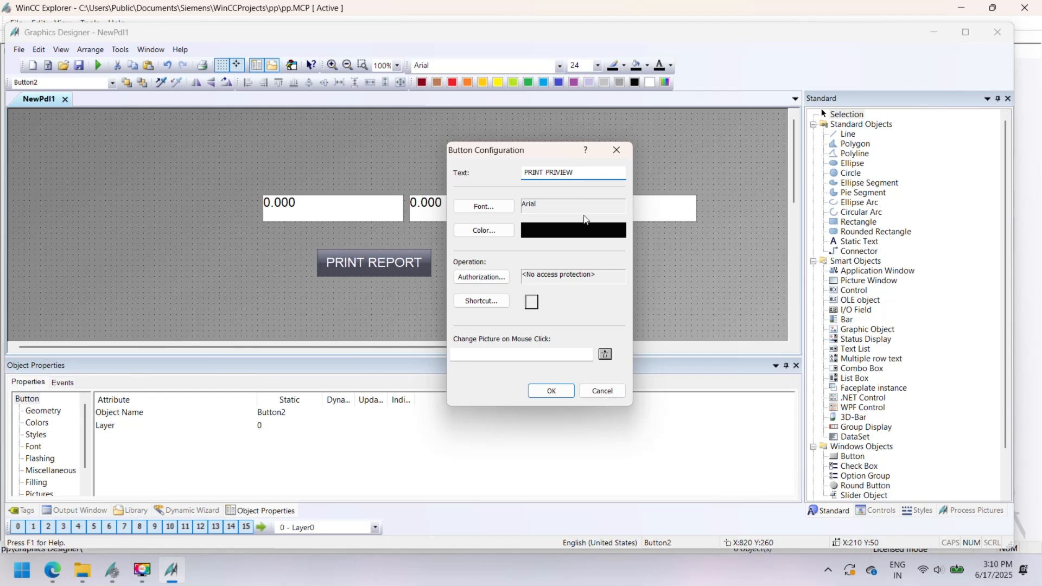
left_click(550, 391)
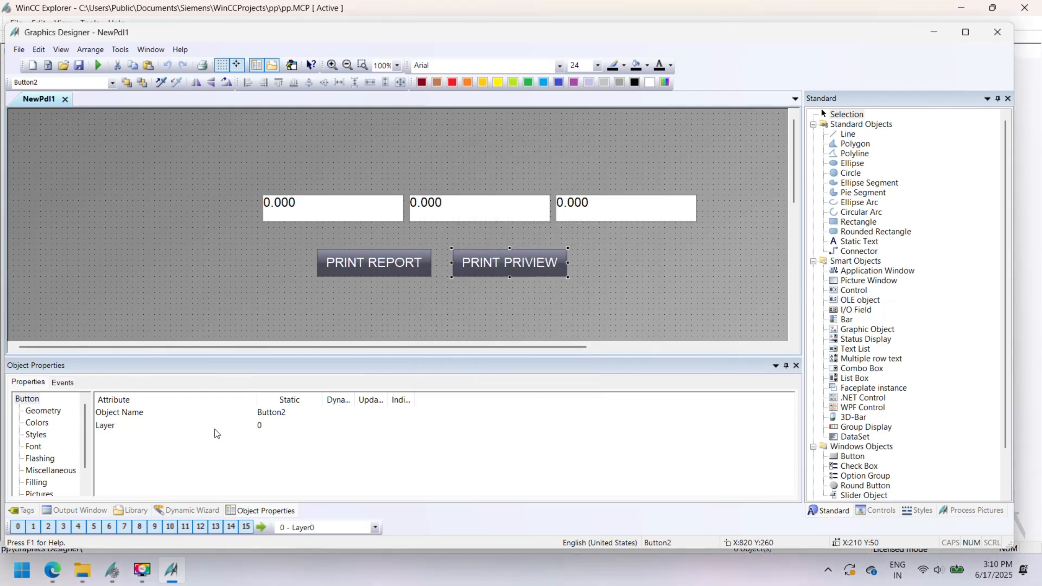
- Show the mouse events of the PRINT PRIVIEW button
left_click(63, 382)
left_click(38, 410)
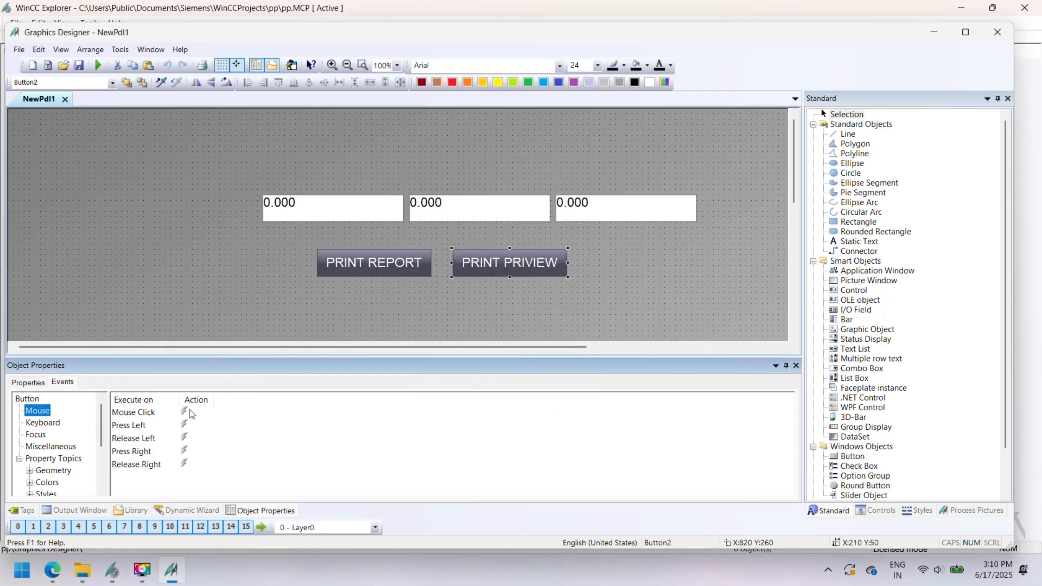
left_click(194, 413)
double_click(195, 413)
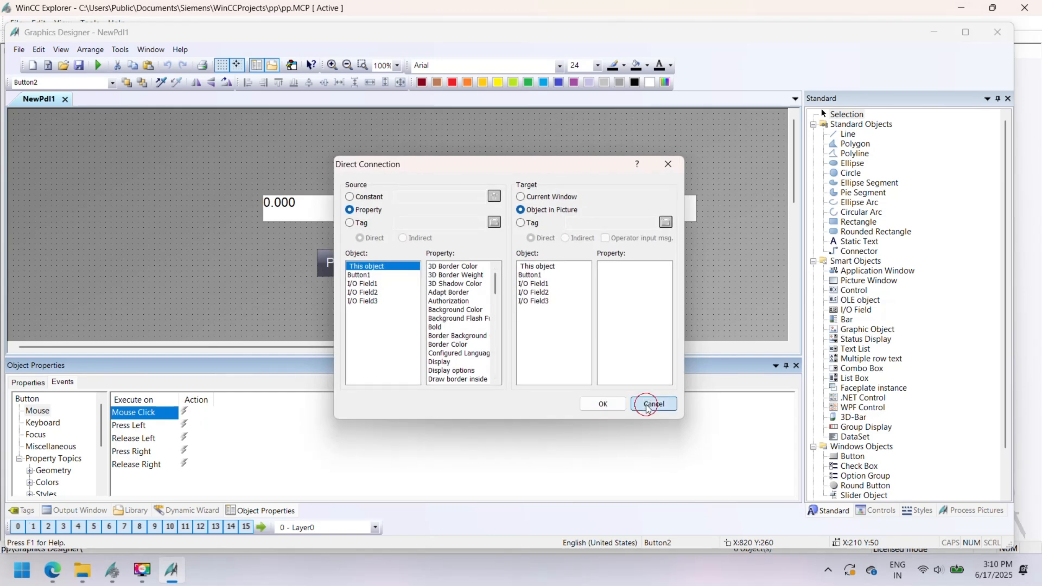
left_click(654, 405)
- Create a C action on the PRINT PRIVIEW button's Mouse Click event and delete the default lines inside the OnClick function body
right_click(196, 414)
left_click(248, 421)
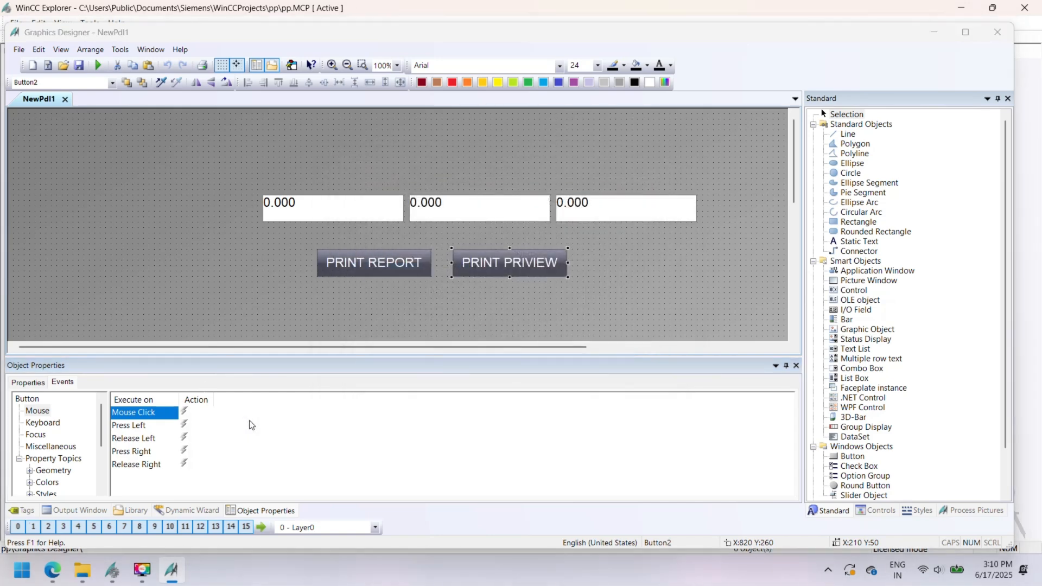
left_click_drag(317, 207, 113, 99)
key("Delete")
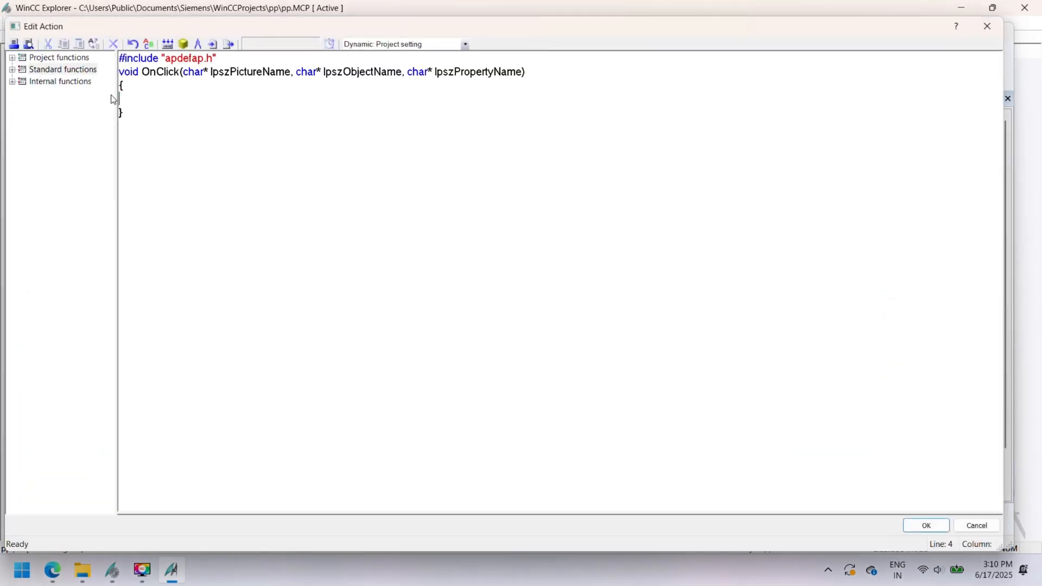
- Choose RPTJobPreview from the standard report functions for the OnClick action and call up its parameter assignment
left_click(12, 71)
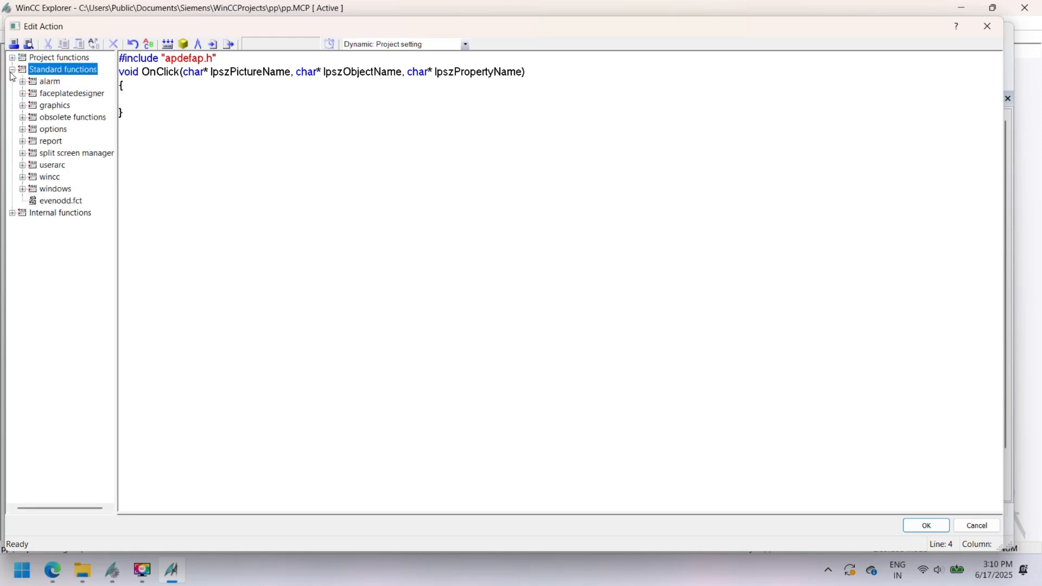
double_click(45, 142)
left_click(54, 154)
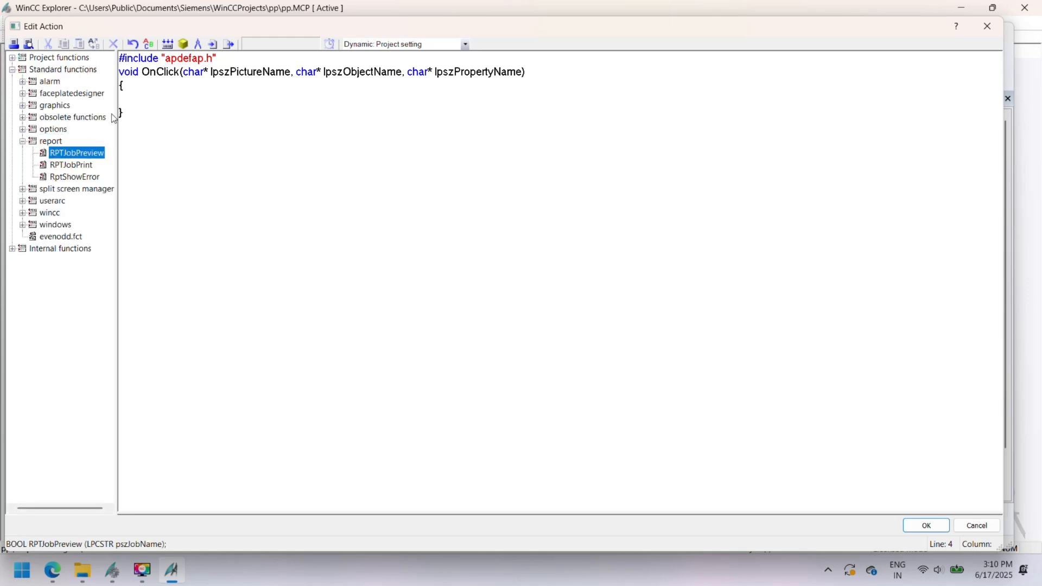
double_click(80, 156)
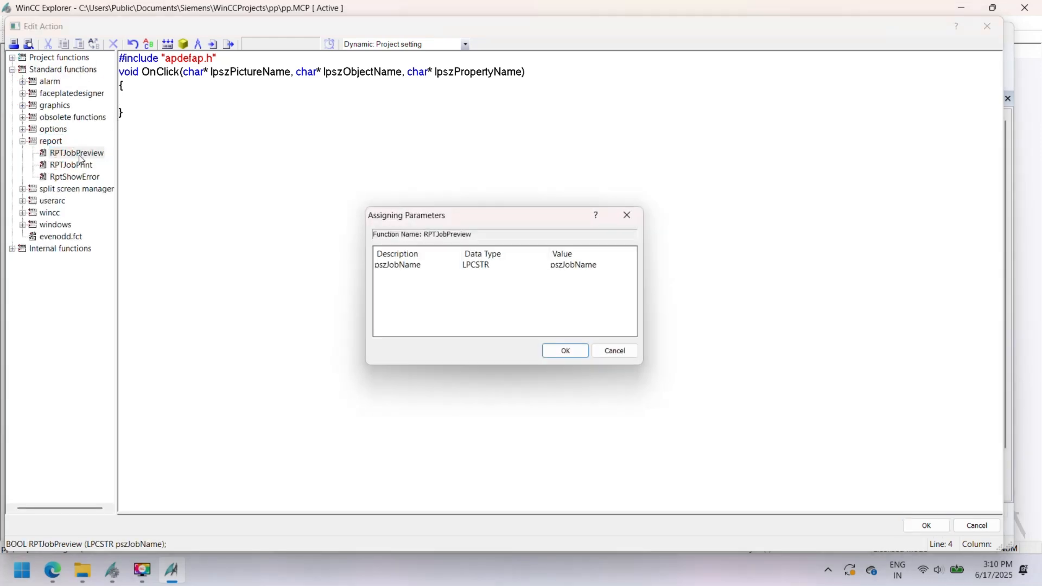
- Switch to WinCC Explorer and copy the name of the newjob print job from its properties
left_click(115, 570)
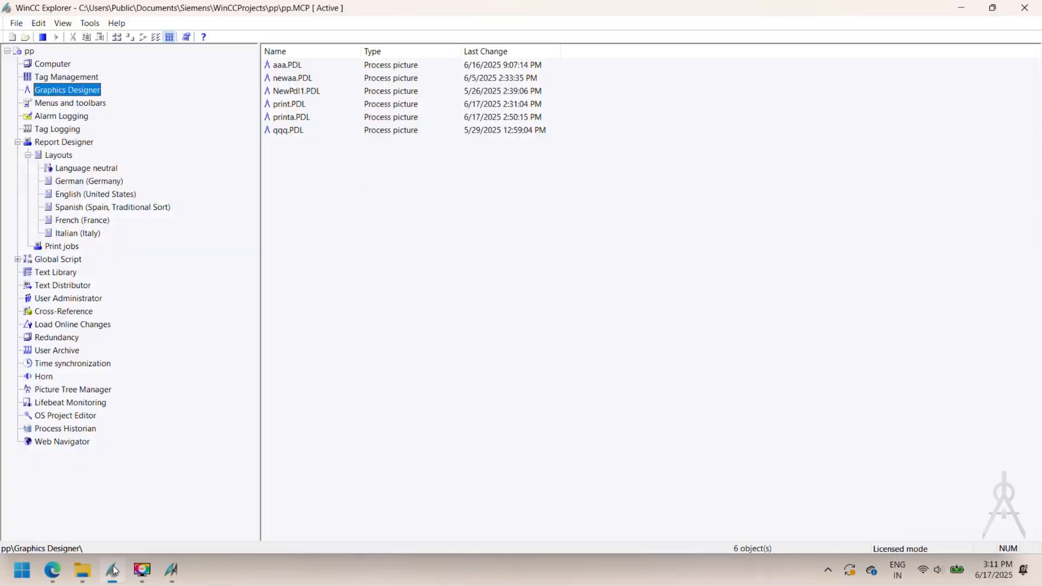
left_click(61, 247)
left_click_drag(1035, 173, 1034, 410)
right_click(292, 536)
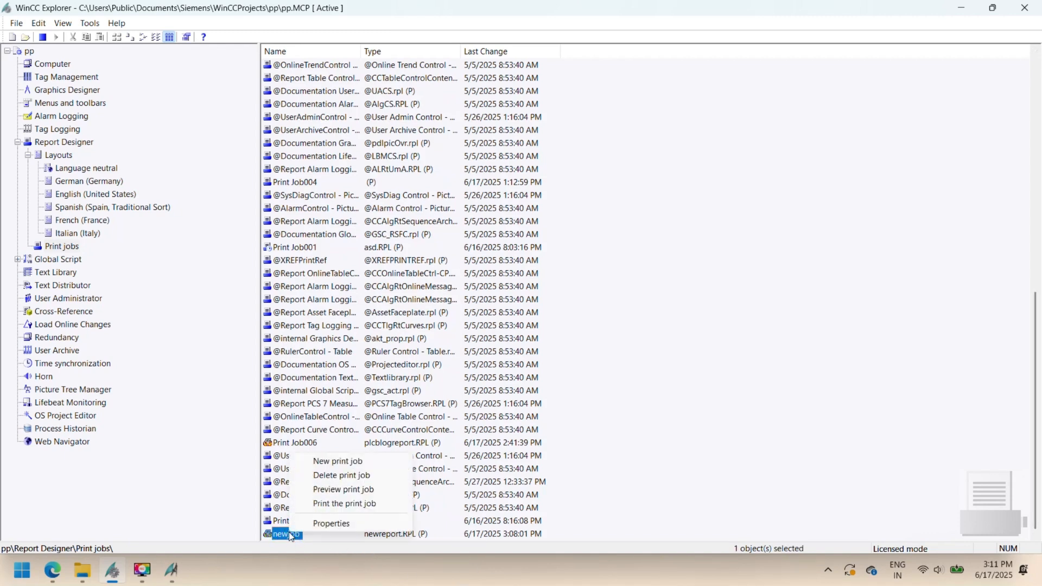
left_click(323, 523)
right_click(480, 160)
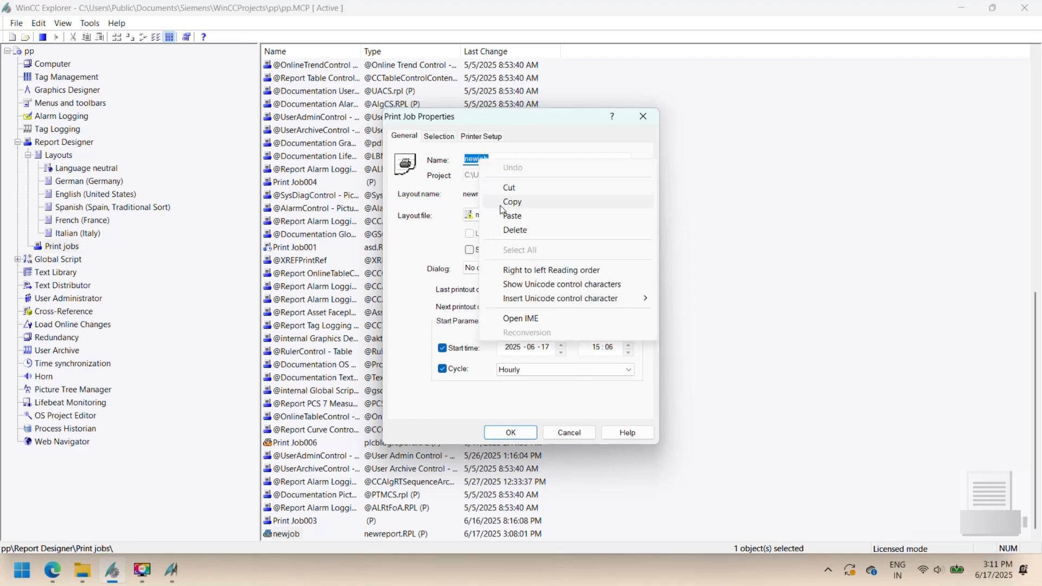
left_click(508, 201)
left_click(510, 433)
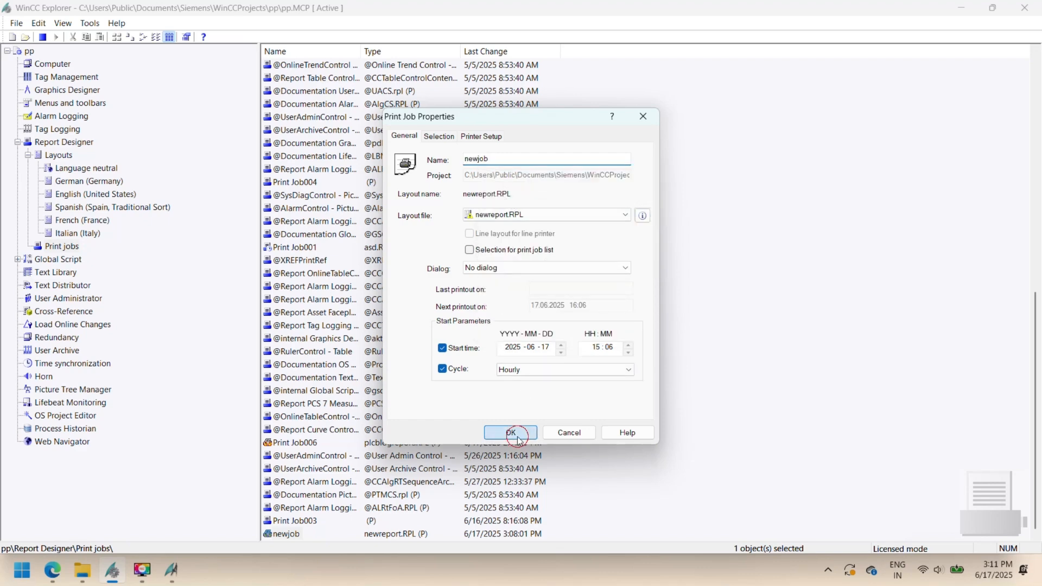
- Return to the action editor and insert RPTJobPreview with "newjob" in quotes as its job name parameter
left_click(171, 576)
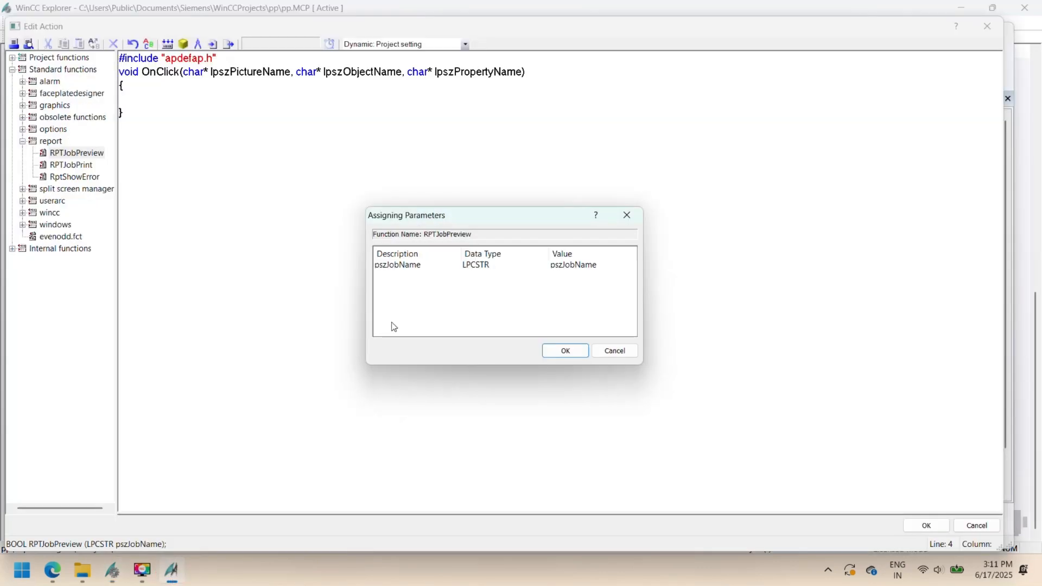
left_click(581, 265)
type("\"\"")
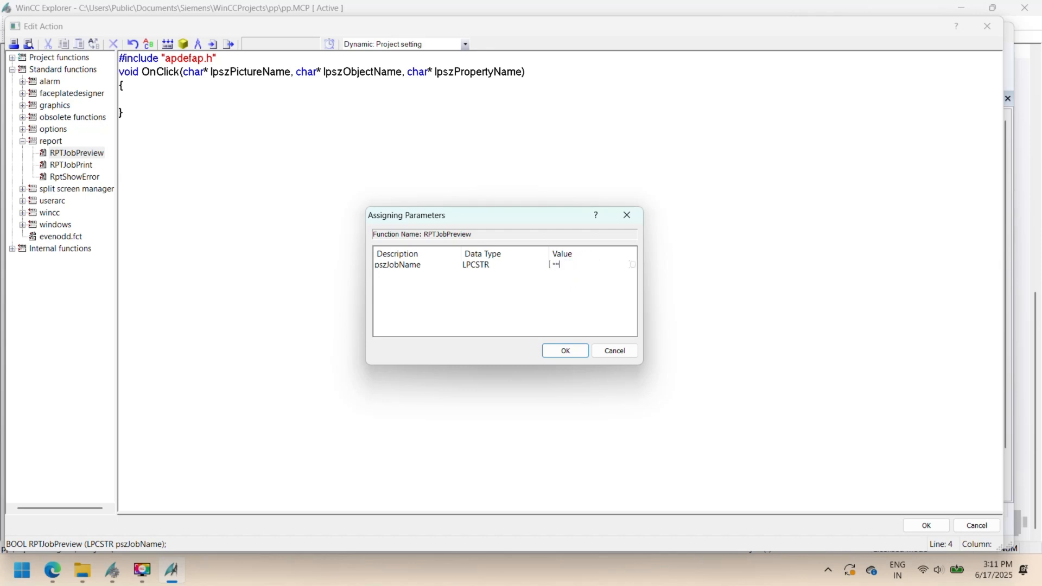
left_click(566, 351)
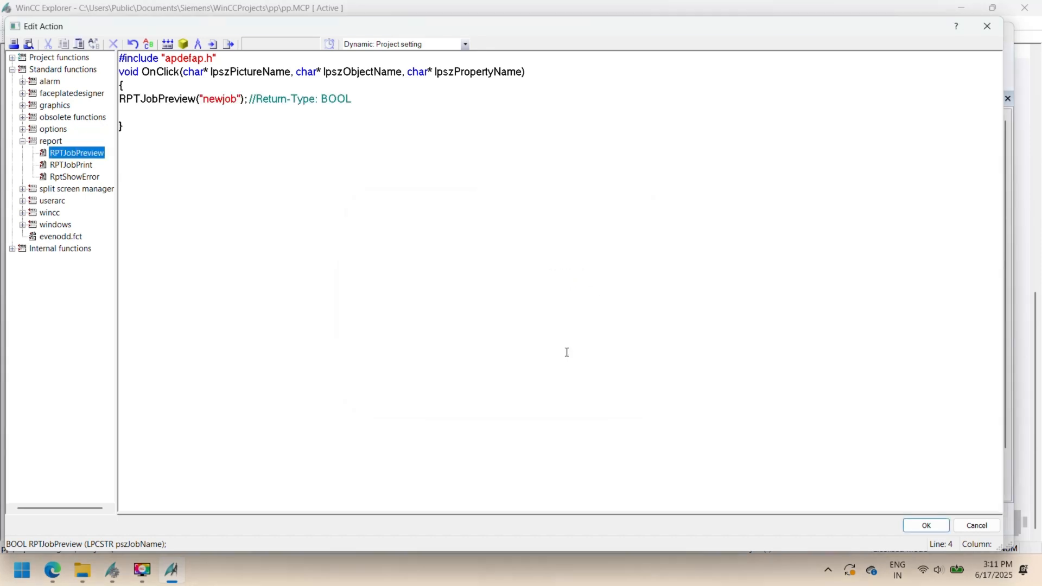
- Remove the blank line below the RPTJobPreview call, compile the OnClick action and accept it
left_click(136, 117)
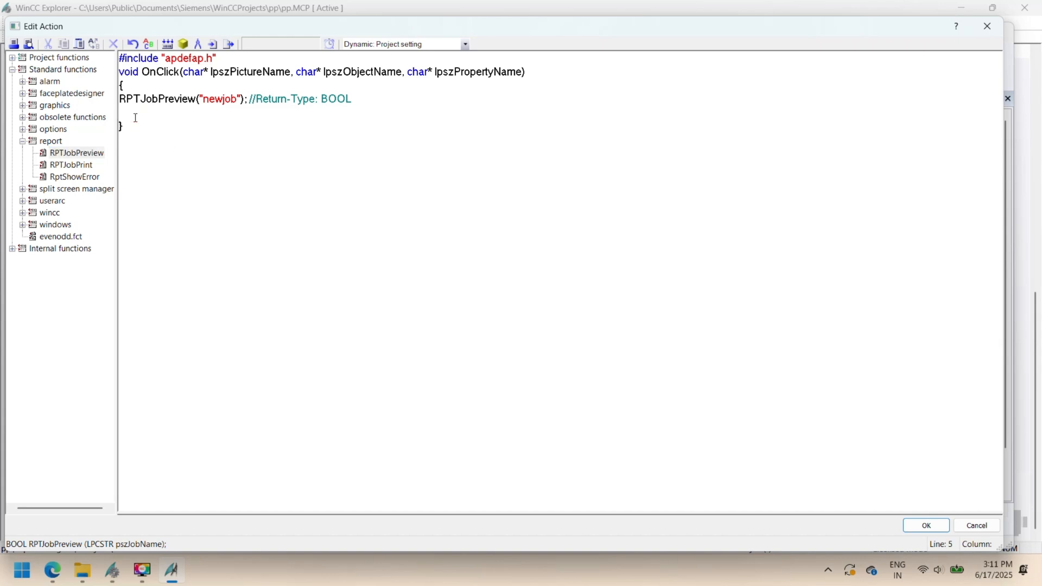
left_click(168, 44)
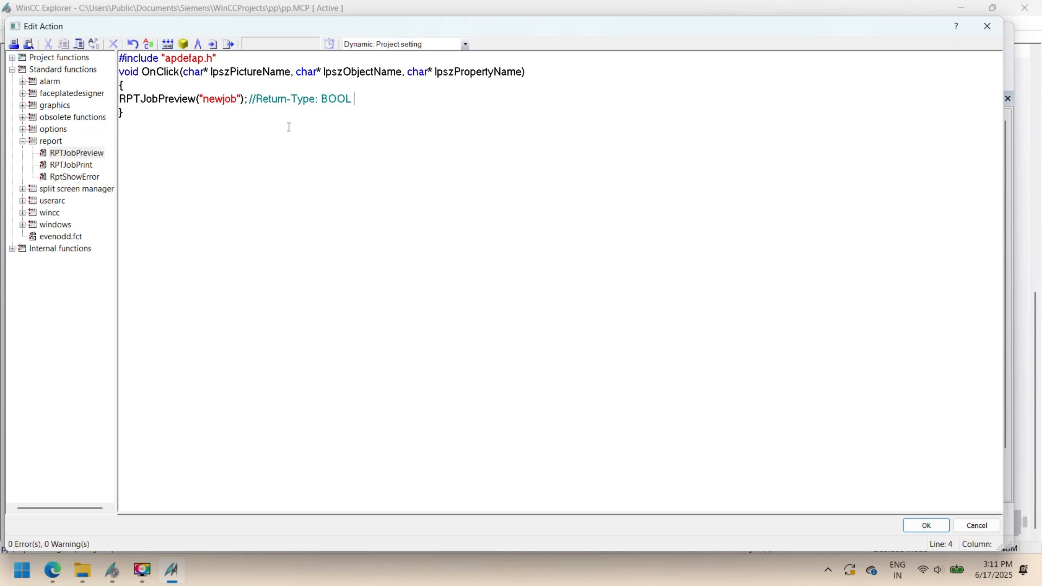
scroll(295, 134, "up", 2)
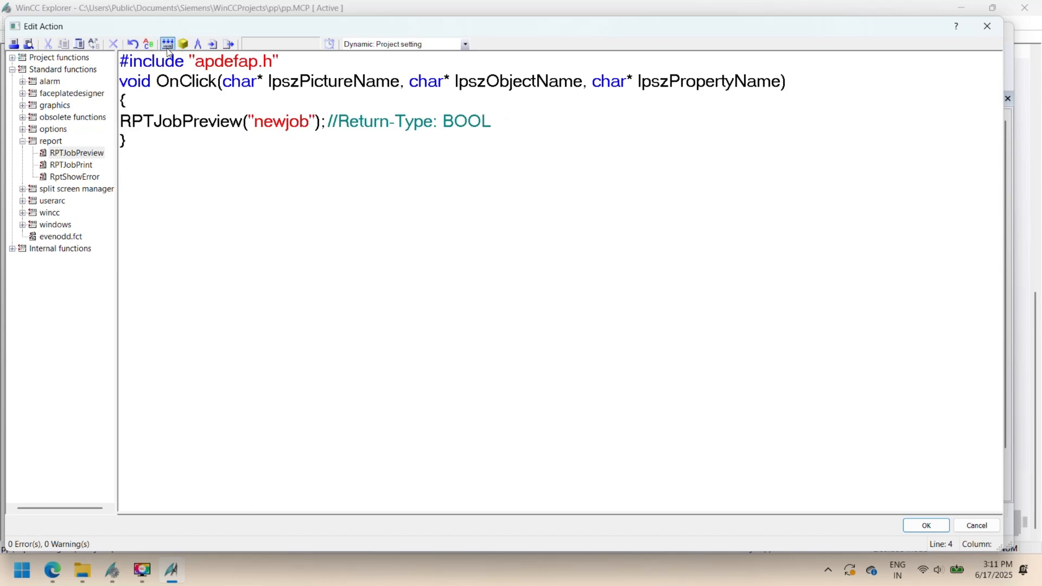
left_click(927, 526)
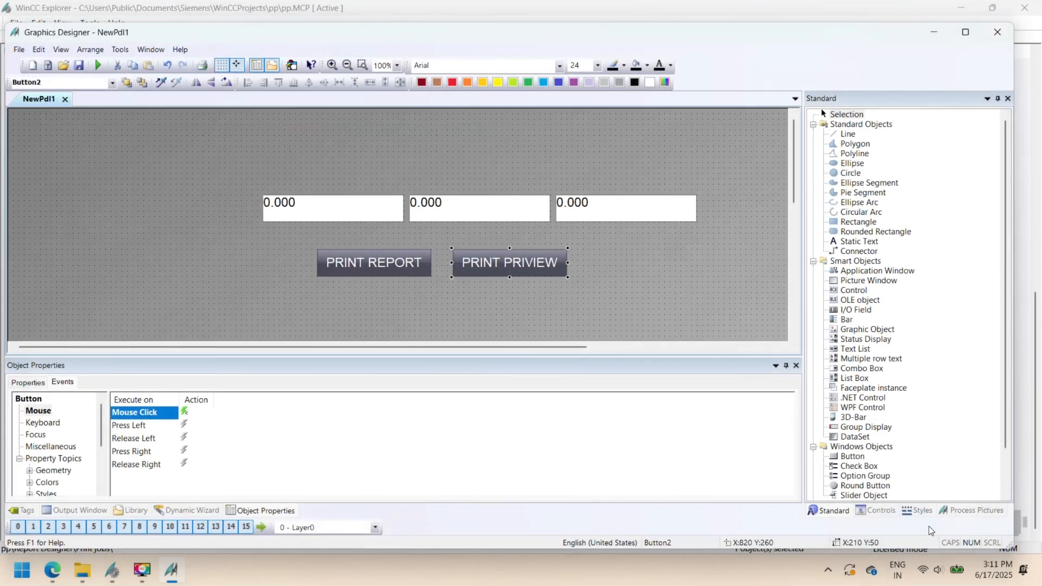
- Create a C action on the PRINT REPORT button's Mouse Click event and delete the default lines inside its function body
right_click(407, 260)
left_click(184, 412)
right_click(185, 411)
left_click(212, 415)
left_click_drag(307, 209, 117, 99)
key("Delete")
- Insert the RPTJobPrint standard report function into the OnClick body with its default parameter
double_click(12, 69)
double_click(41, 141)
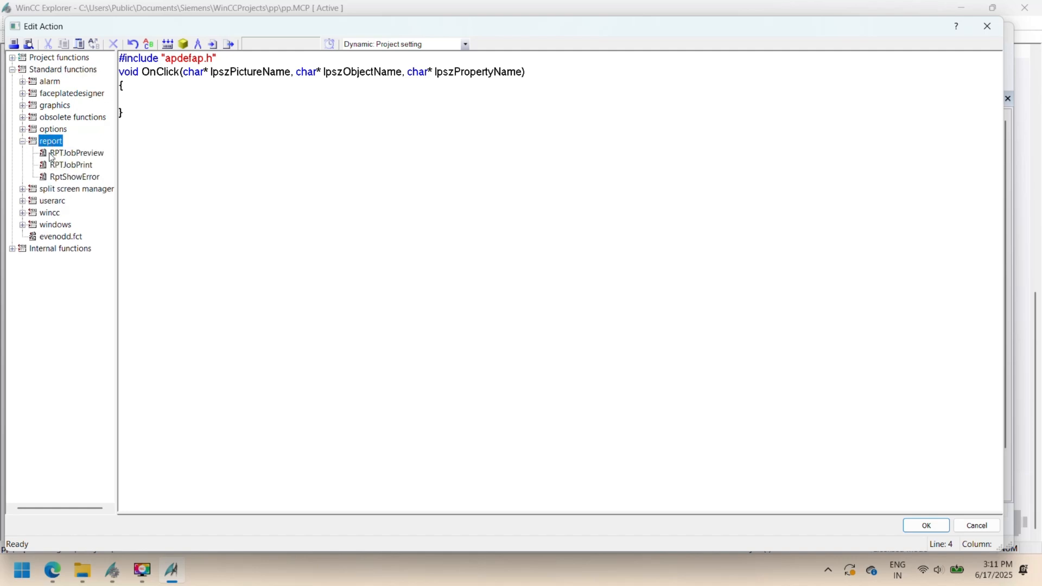
double_click(59, 166)
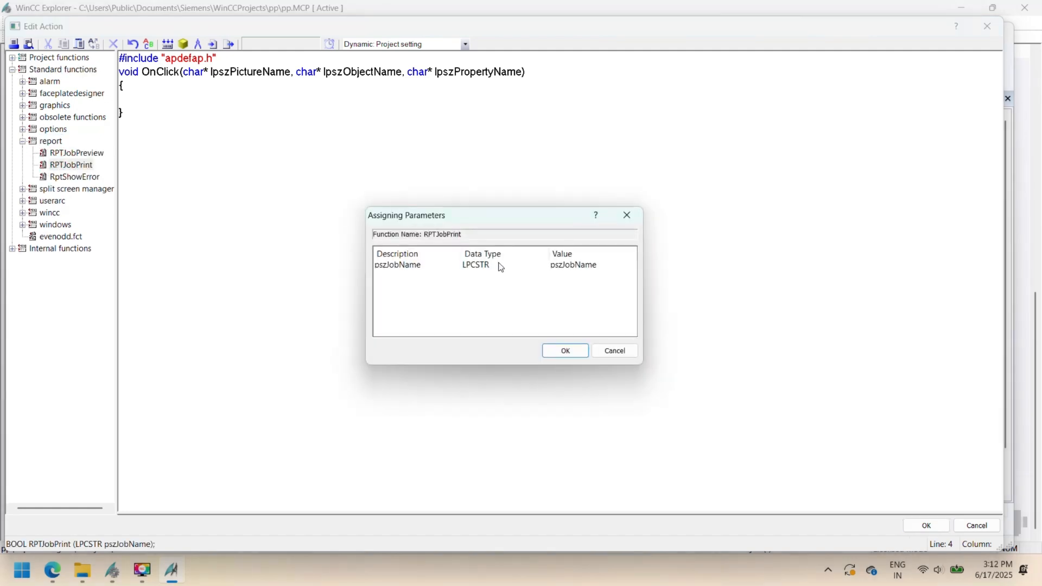
left_click(564, 351)
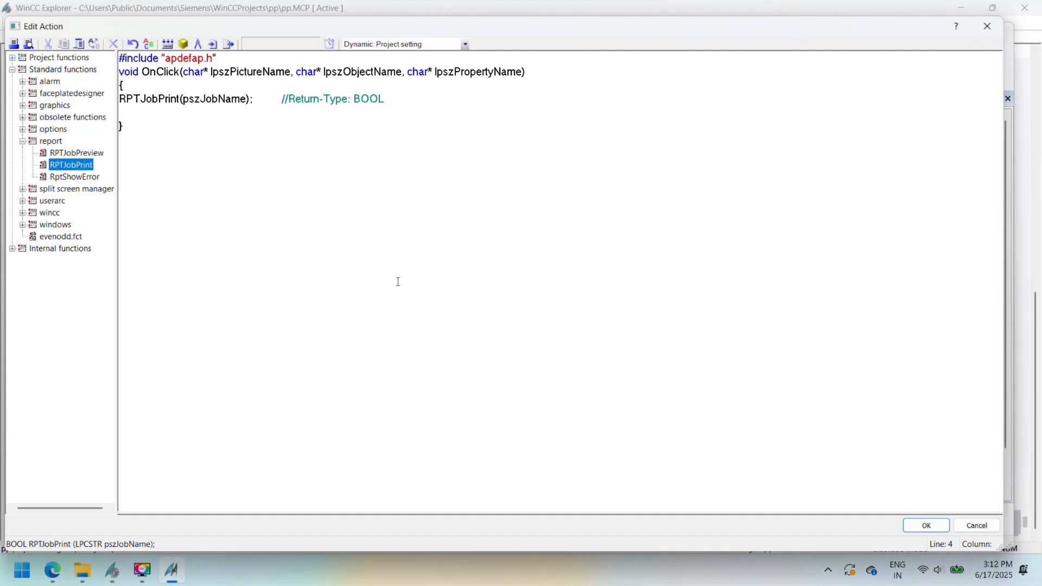
- Replace the pszJobName parameter of the RPTJobPrint call with "newjob" in quotes
left_click_drag(184, 102, 234, 104)
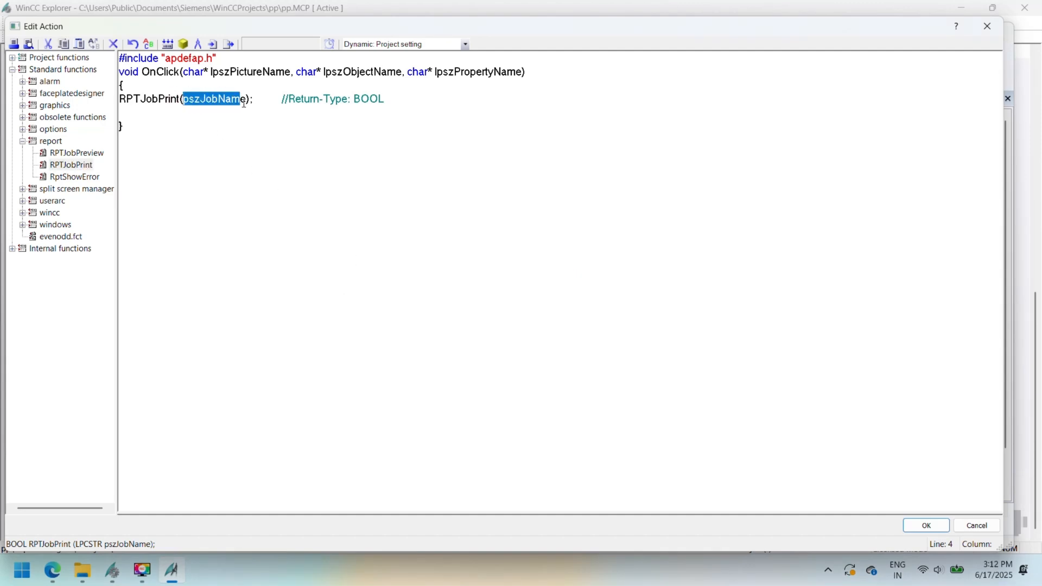
key("BackSpace")
type("\"\"")
key("Left")
type("newjob")
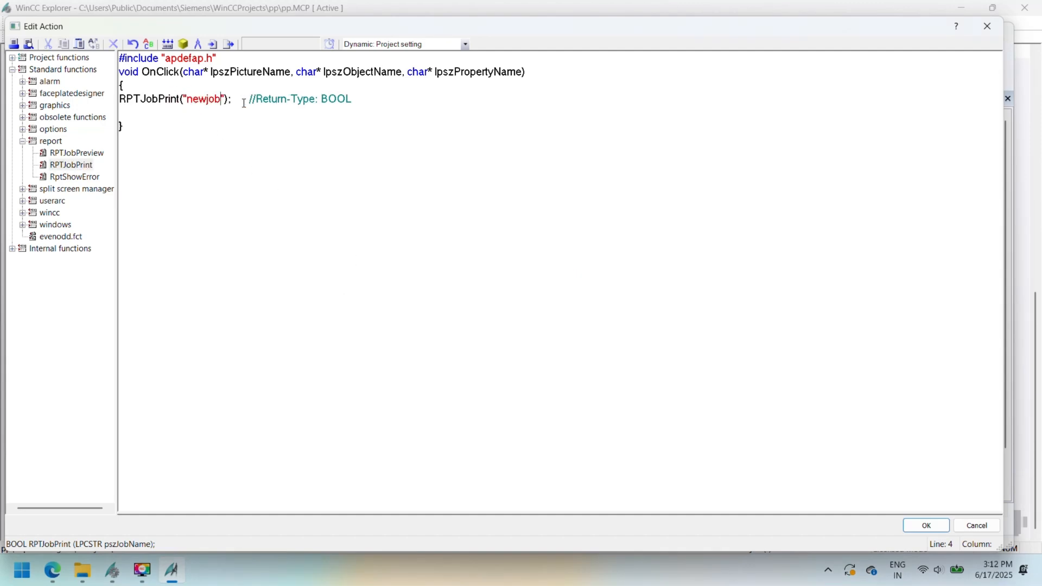
- Compile the PRINT REPORT button's C action and accept it
scroll(244, 104, "up", 5)
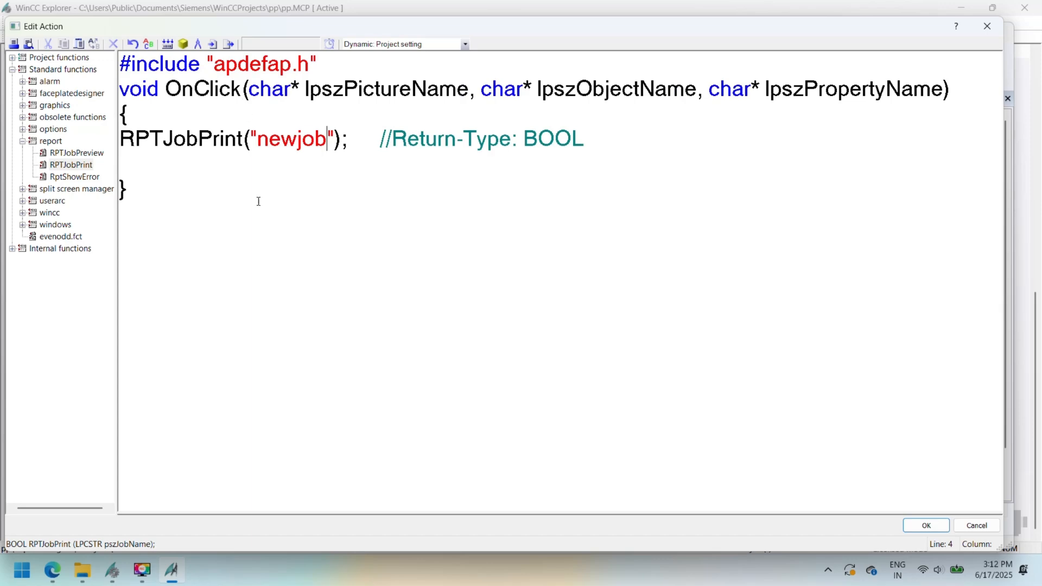
left_click(168, 43)
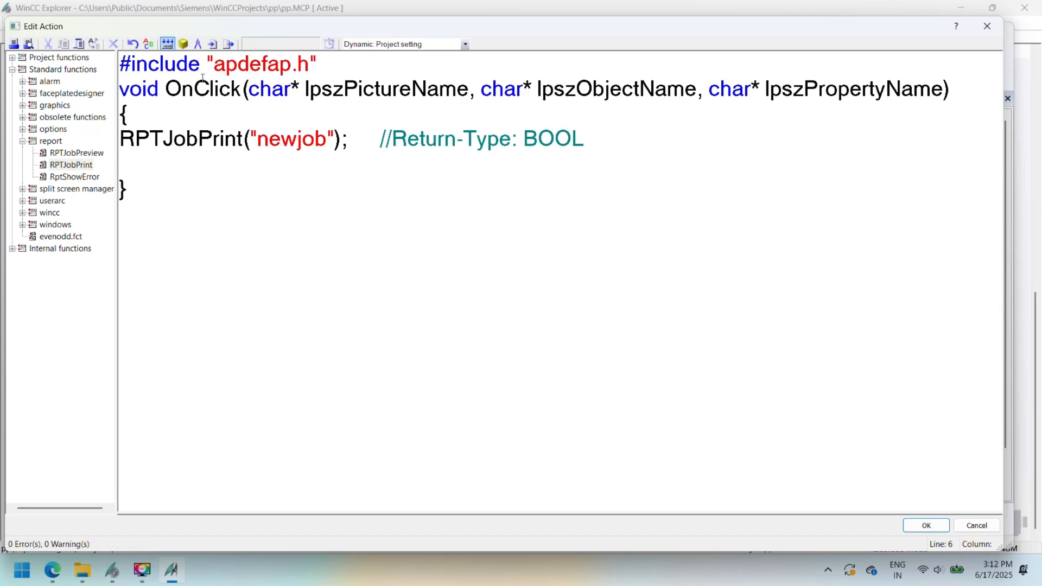
left_click(917, 525)
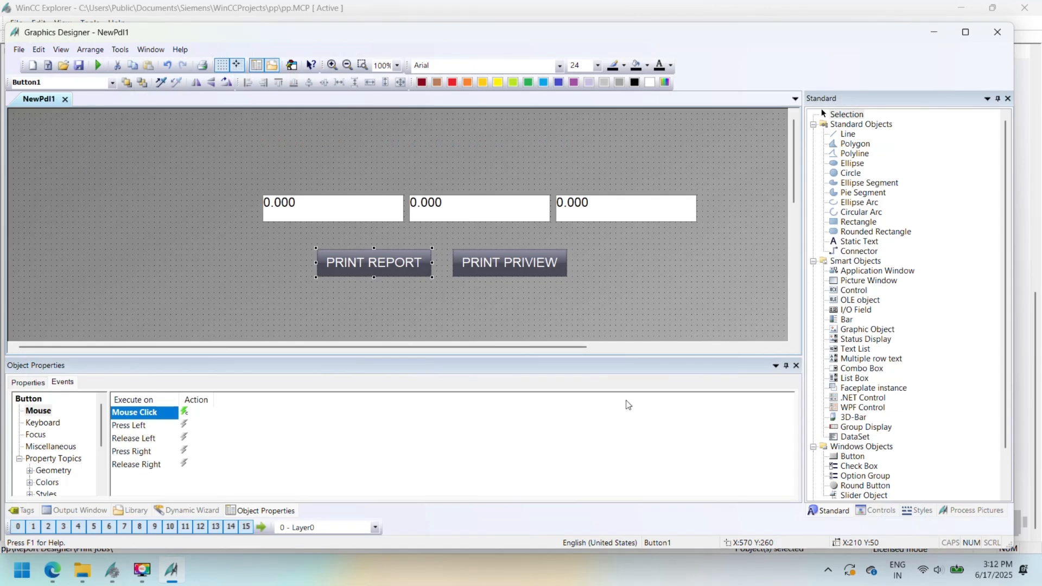
- Save the picture as print2 in the project's GraCS folder
key("ctrl+s")
type("prin")
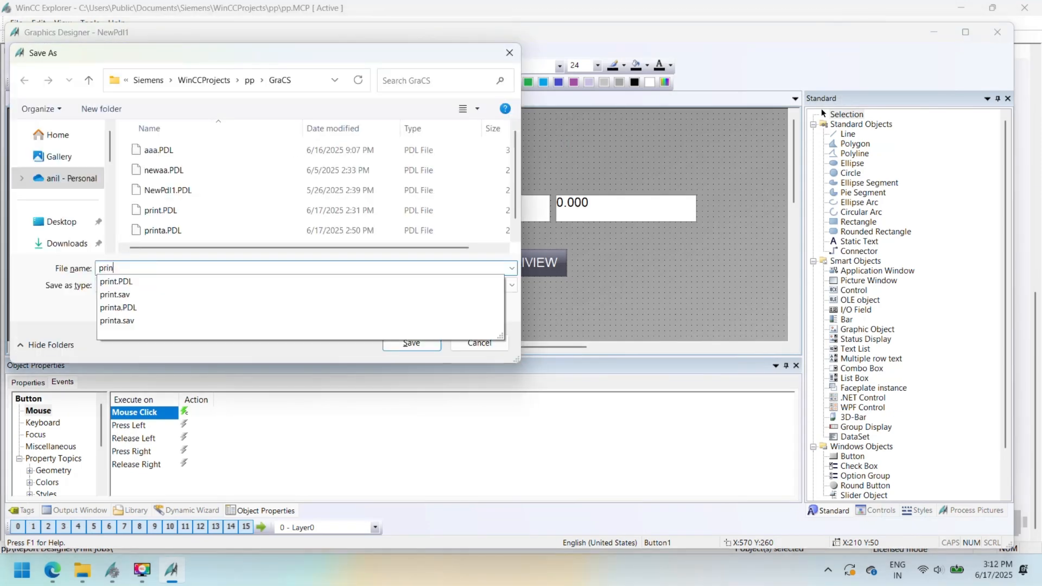
type("t2")
left_click(411, 342)
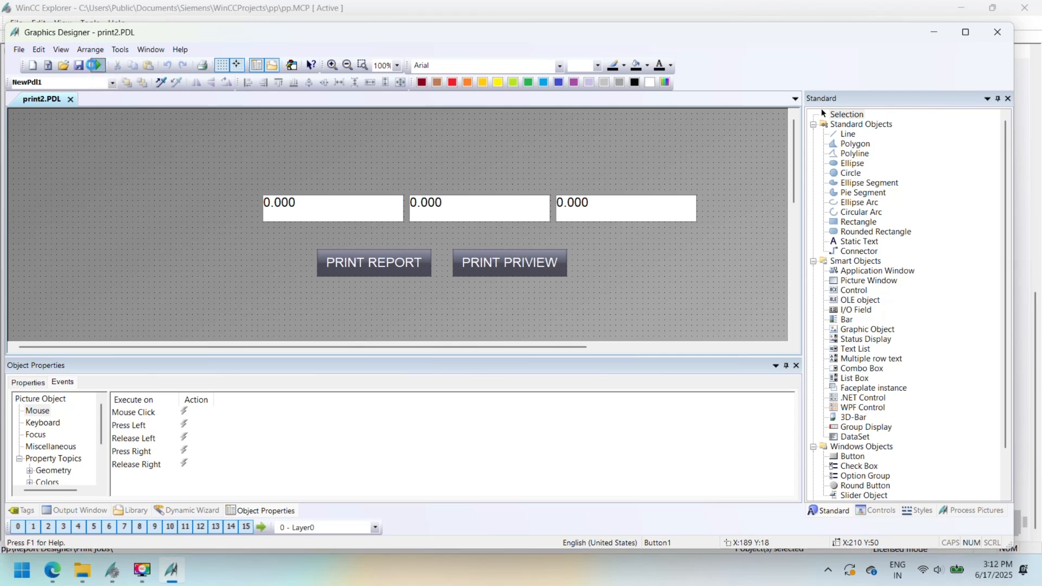
- Reassign the tag reprot_tag_1 to the first I/O field through its configuration dialog
left_click(339, 219)
right_click(338, 219)
left_click(429, 357)
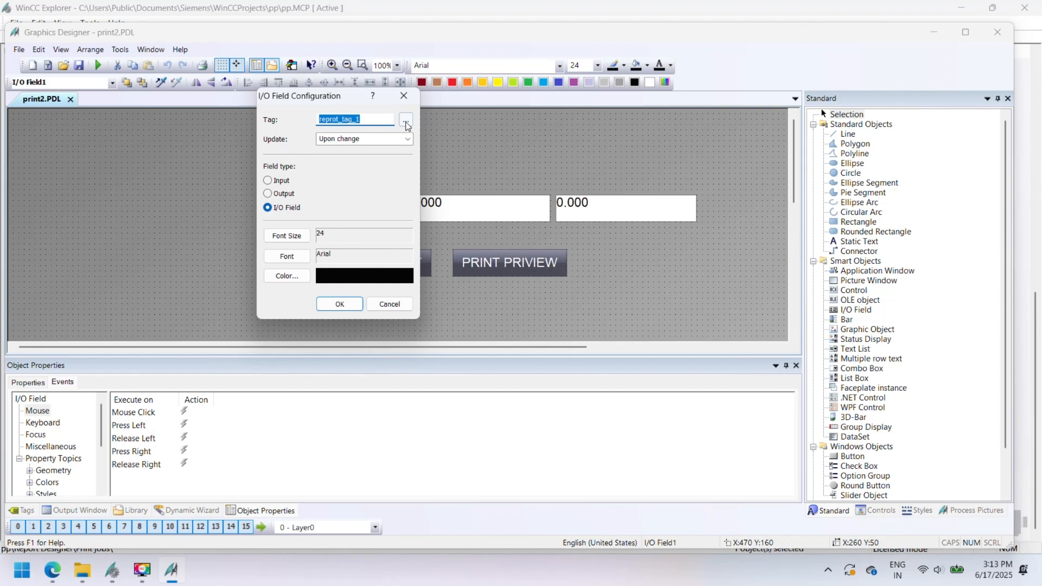
left_click(407, 120)
double_click(502, 226)
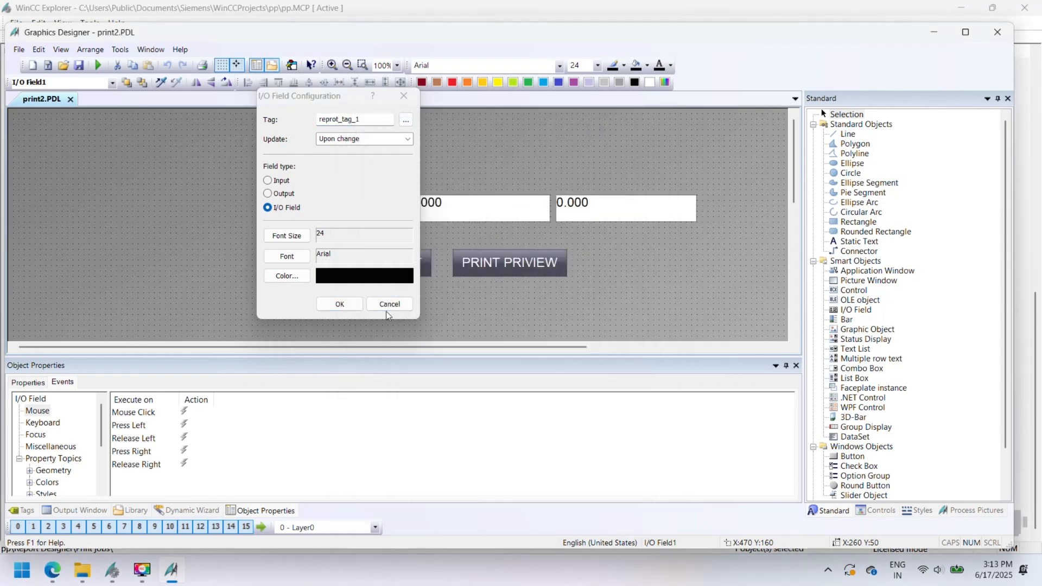
left_click(339, 304)
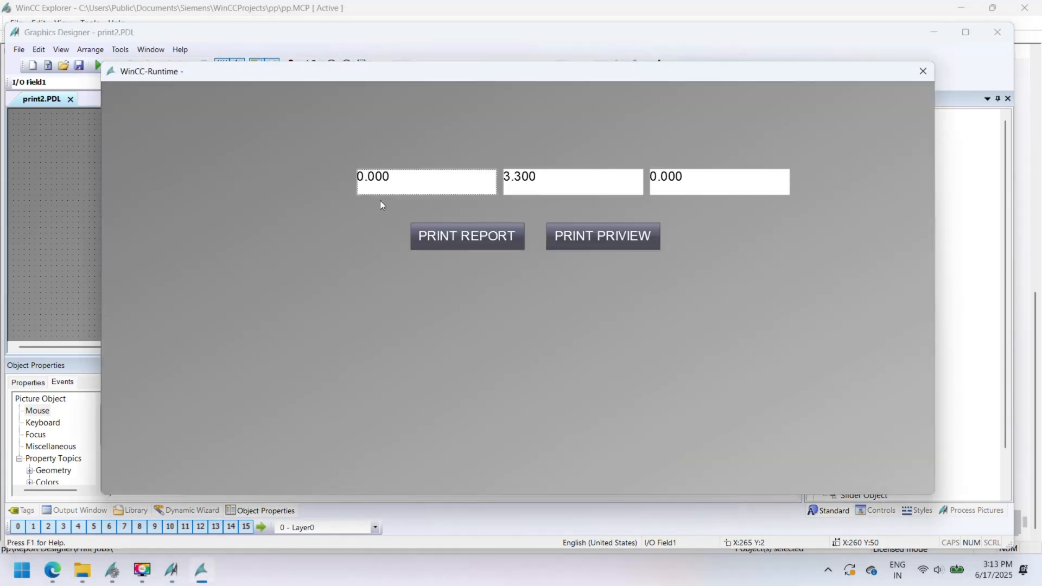
- Enter 3, 3.33 and 5.6 in the first, second and third I/O fields of the running picture
left_click(361, 178)
type("3.")
key("Return")
left_click(522, 180)
type("3.33")
key("Return")
left_click(667, 188)
type("5.6")
key("Return")
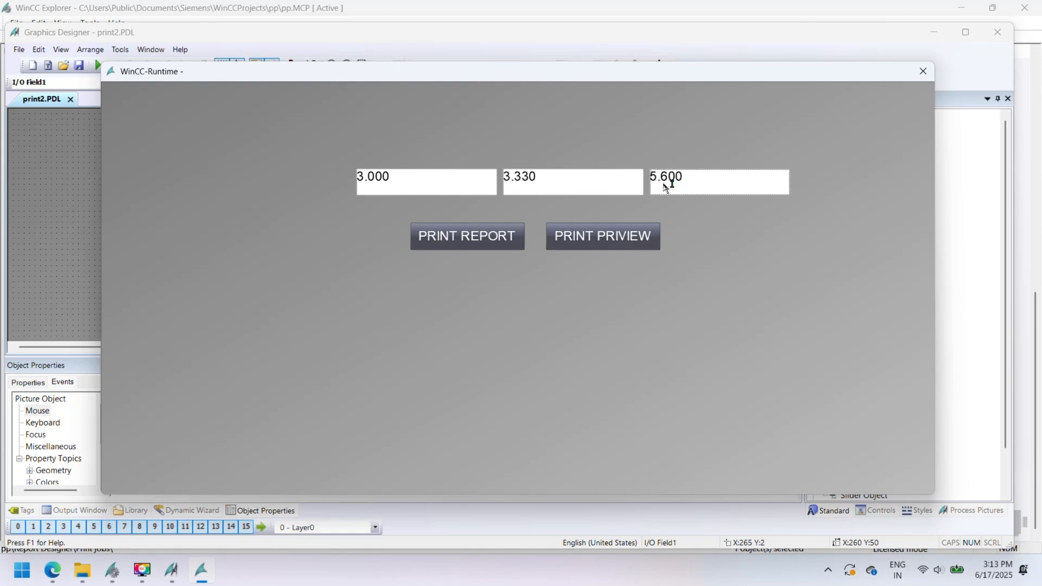
- Change the first I/O field's value to 56 in runtime
left_click(402, 173)
type("56")
key("Return")
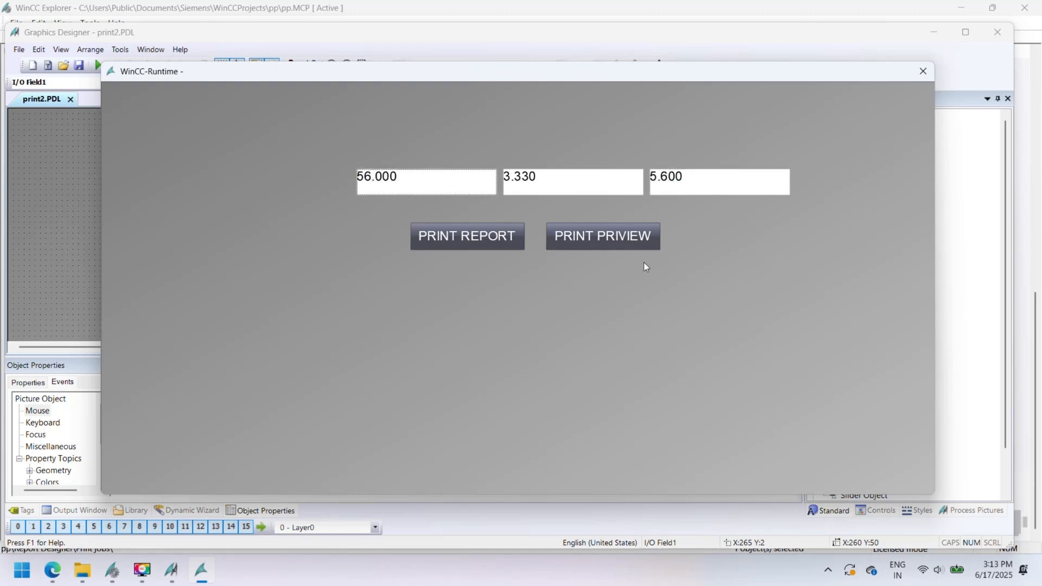
- Preview the report from the running picture, zoom in to compare its tag values with the fields, and close the preview
left_click(606, 239)
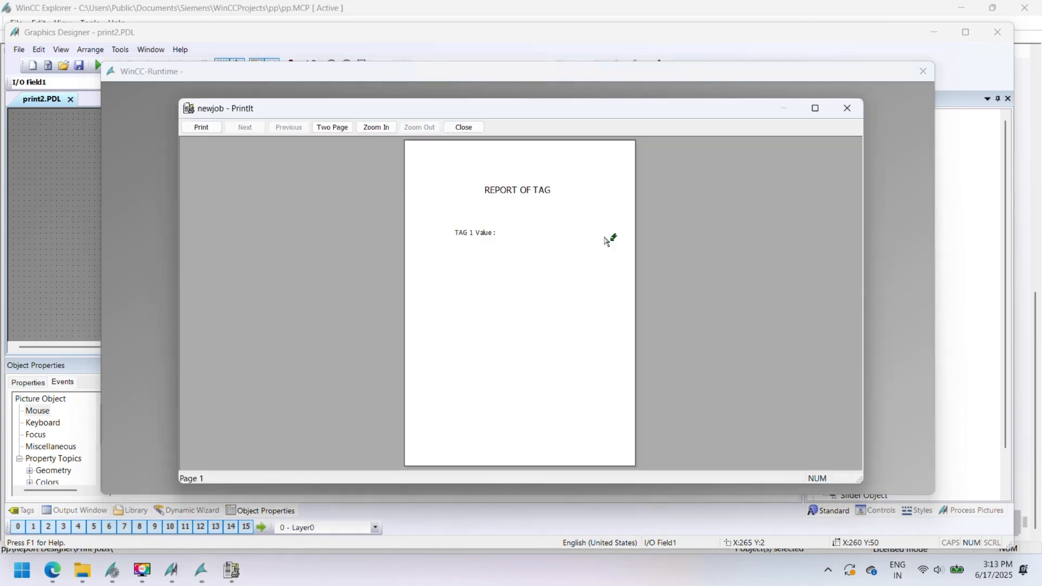
left_click(493, 249)
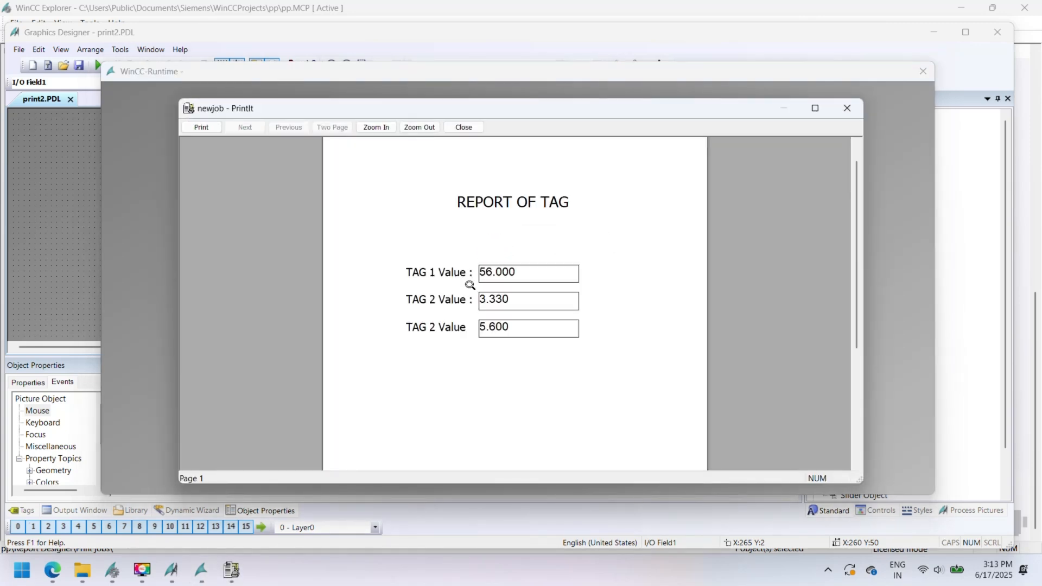
left_click(552, 281)
left_click(490, 227)
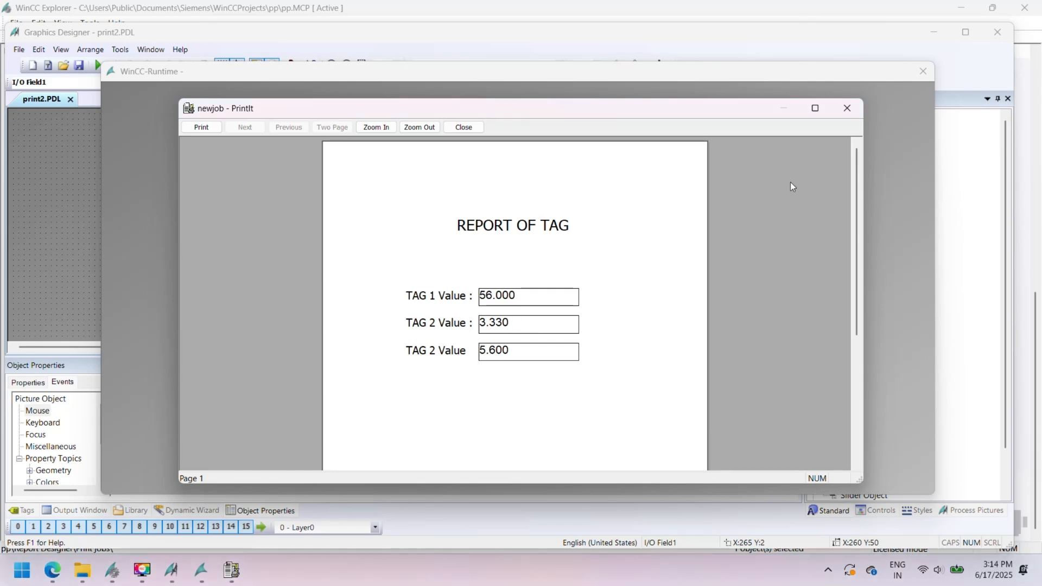
left_click_drag(732, 106, 744, 273)
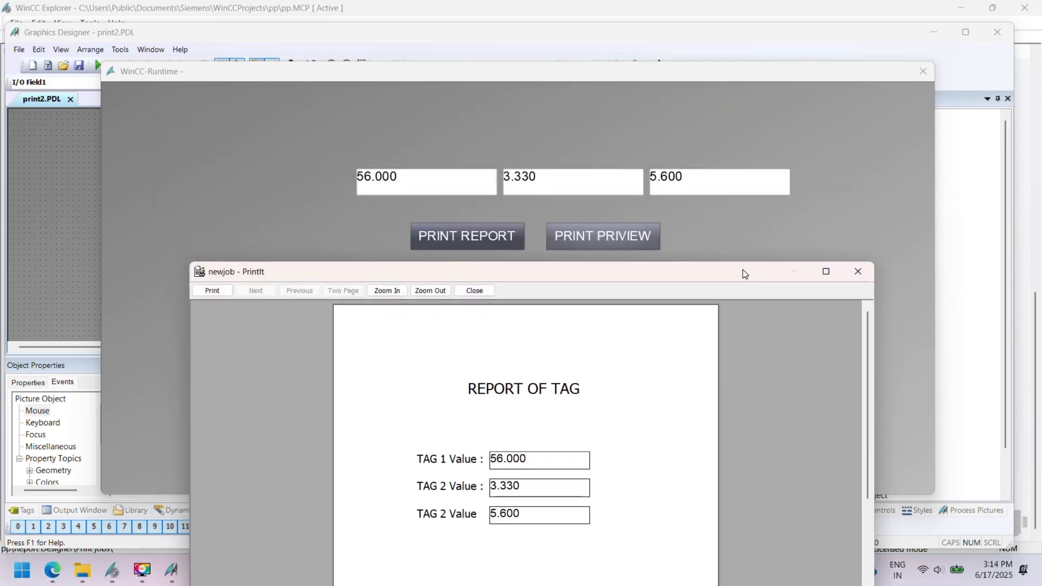
left_click(858, 273)
- Set the third I/O field to 6.566 and print the report to a PDF named report2 in the report folder
left_click(685, 177)
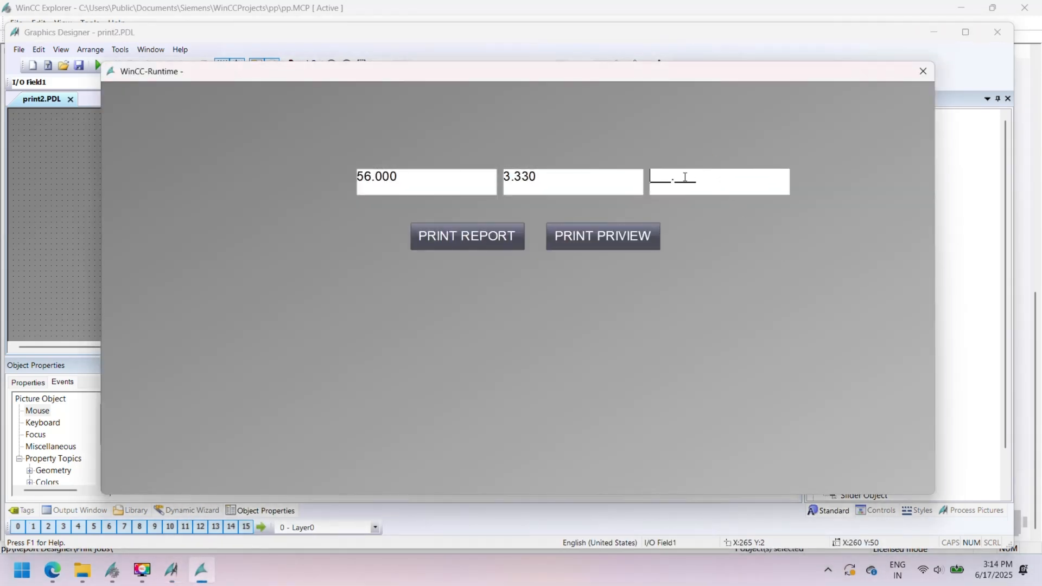
type("6.566")
left_click(457, 237)
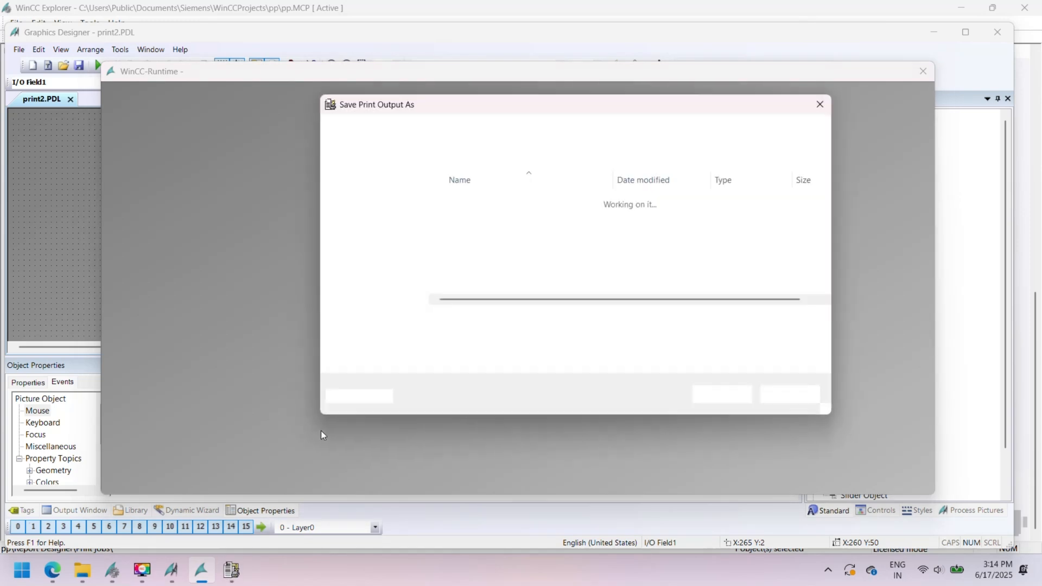
type("report2")
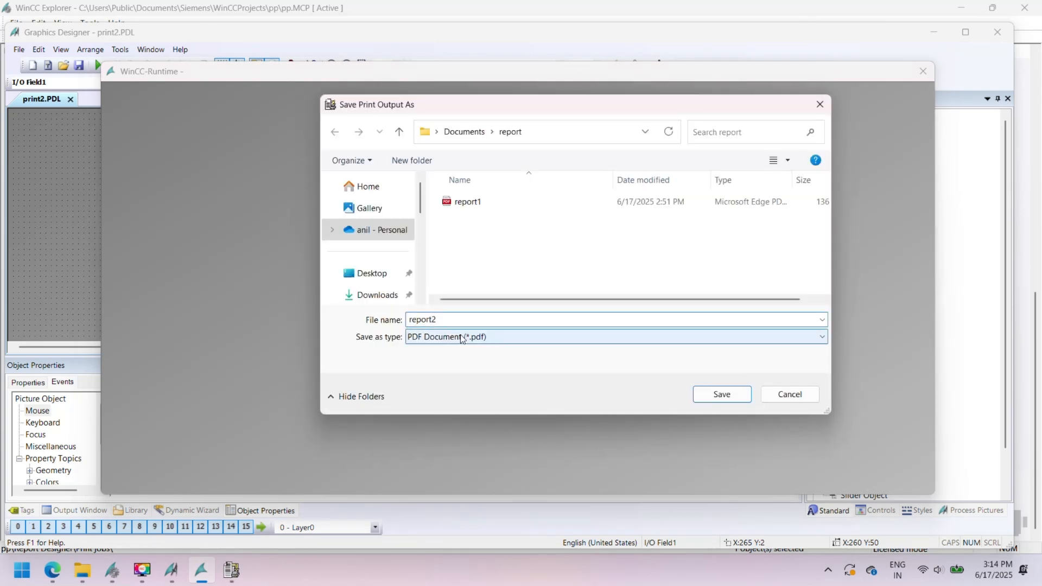
left_click(706, 401)
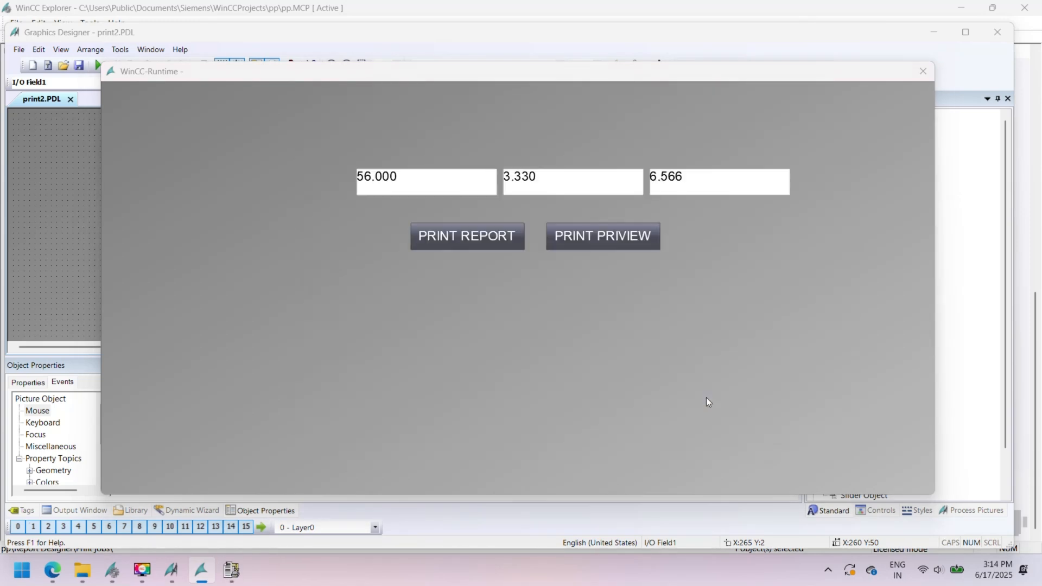
- Switch to File Explorer, open the report2 PDF and check the printed tag values
left_click(91, 579)
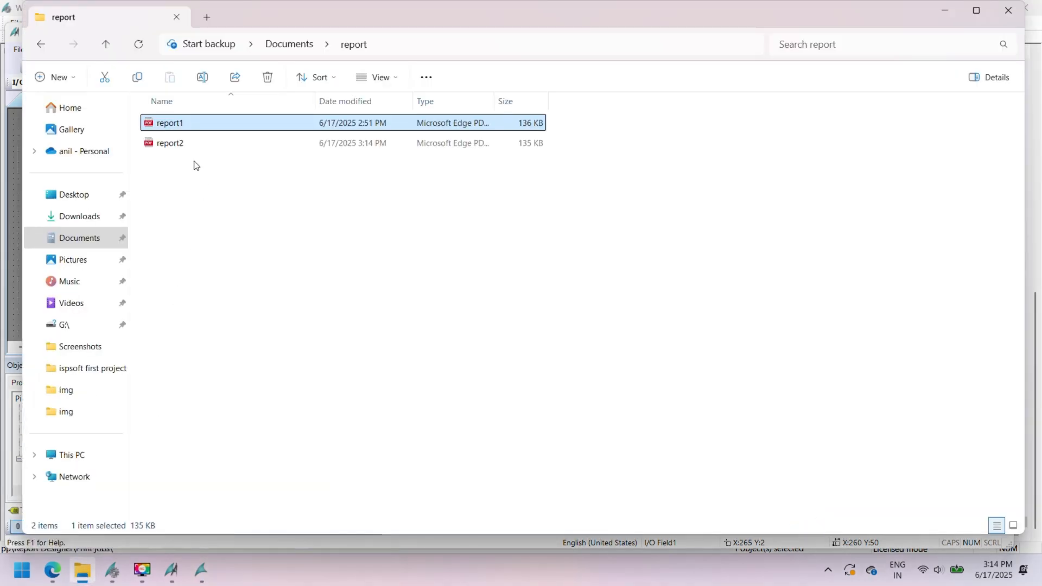
double_click(180, 144)
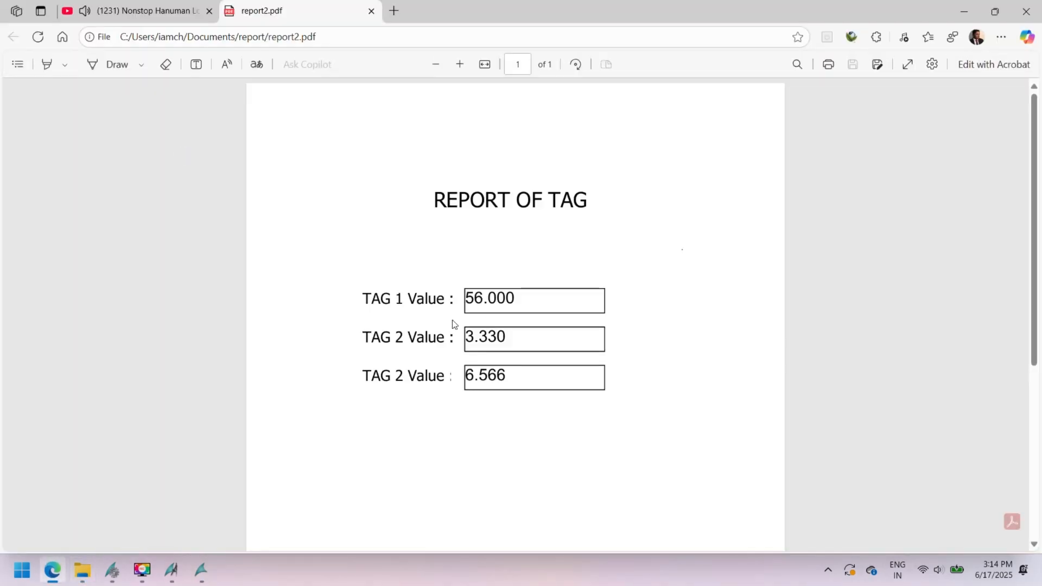
scroll(452, 322, "down", 5)
scroll(451, 323, "up", 5)
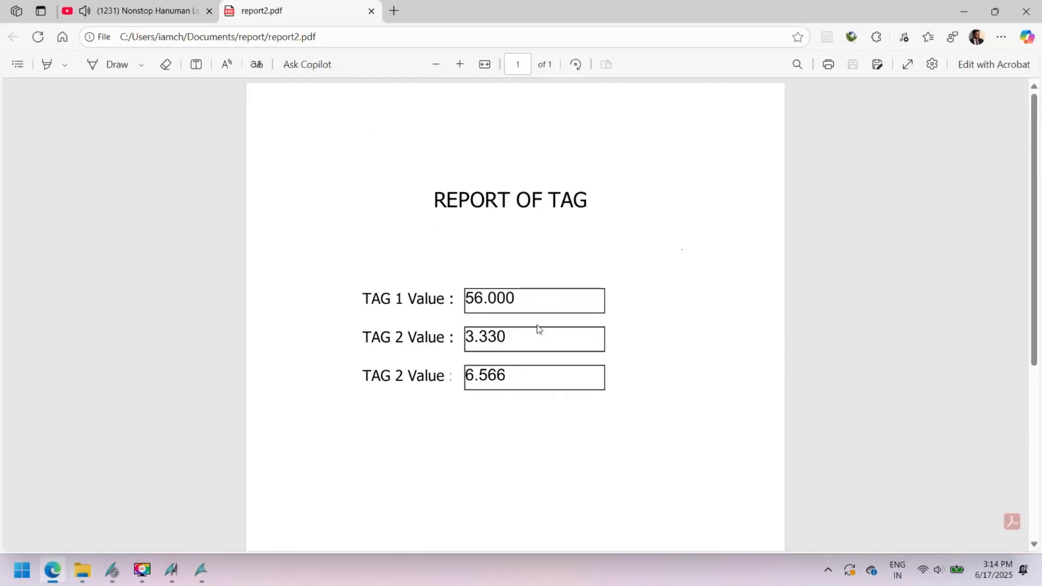